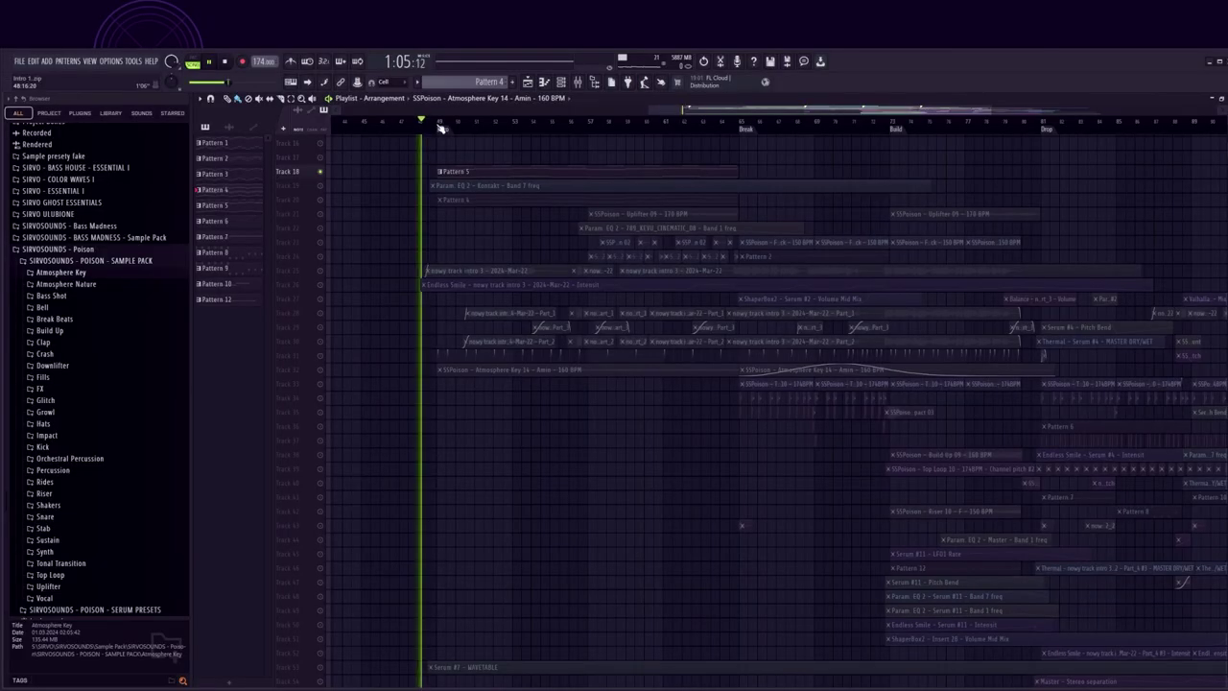
- Open Pattern 5's notes in the piano roll and inspect the LABS instrument that plays them
double_click(488, 171)
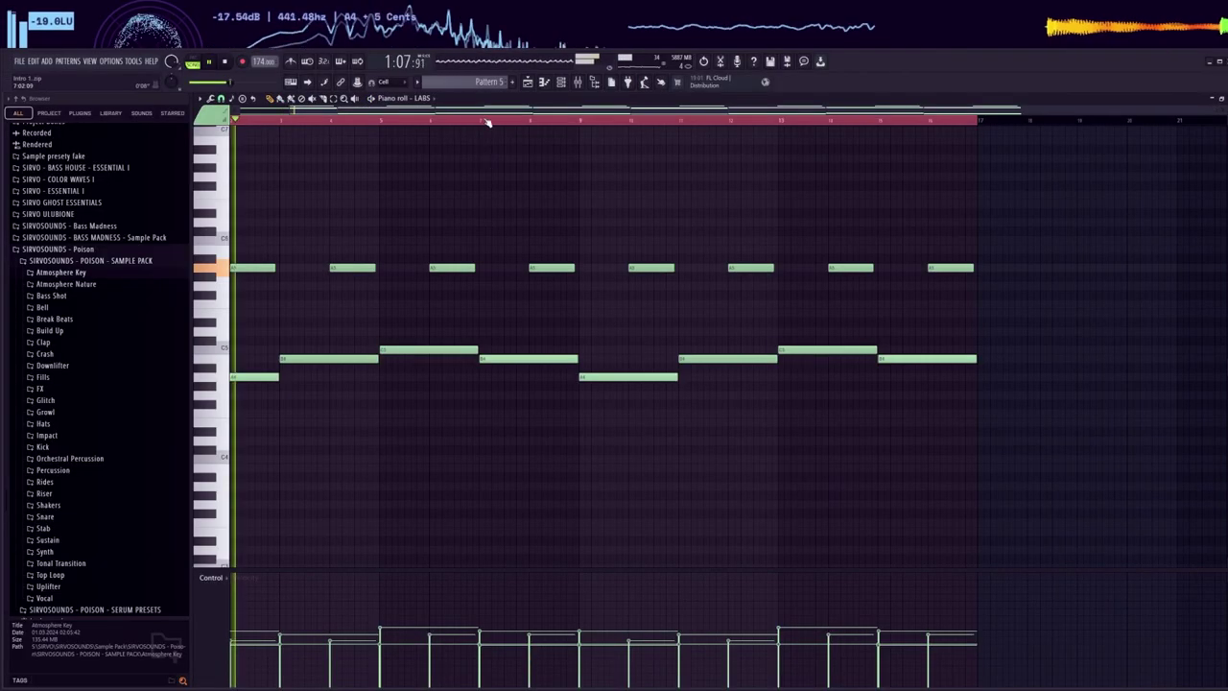
scroll(404, 234, "up", 1)
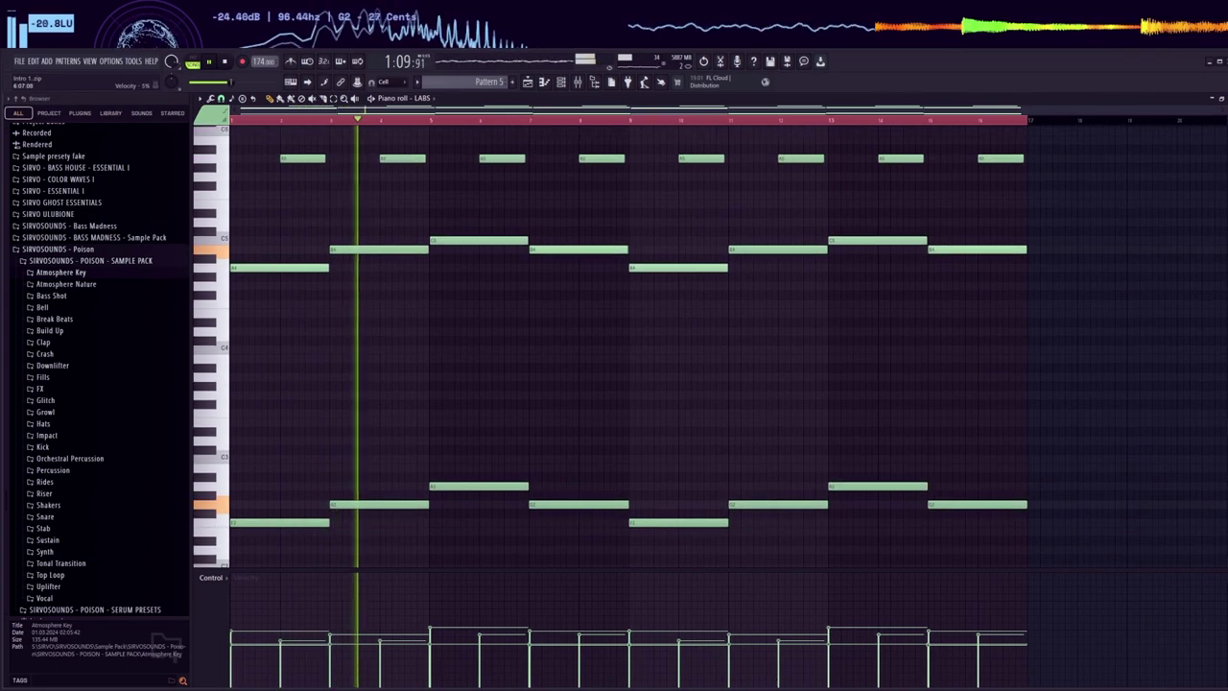
scroll(573, 435, "up", 2)
left_click(564, 83)
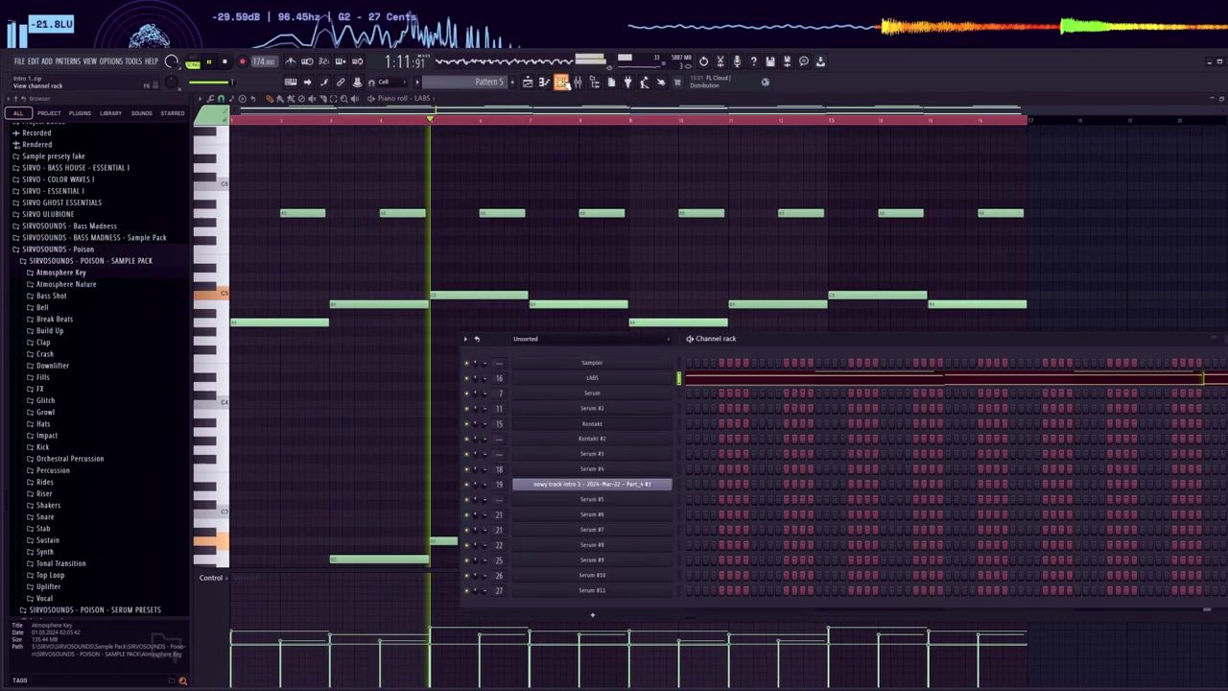
left_click(626, 373)
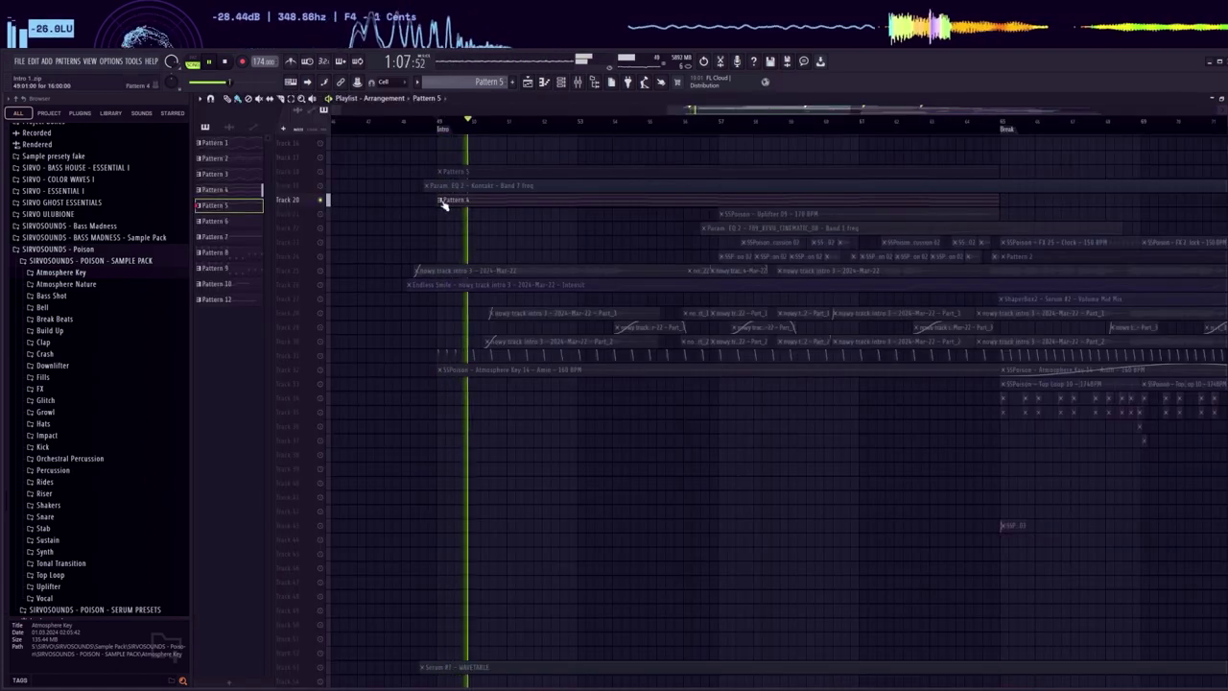
- Open Pattern 4's notes in the piano roll and inspect the Kontakt instrument that plays them
left_click(320, 186)
left_click_drag(1226, 112, 1227, 136)
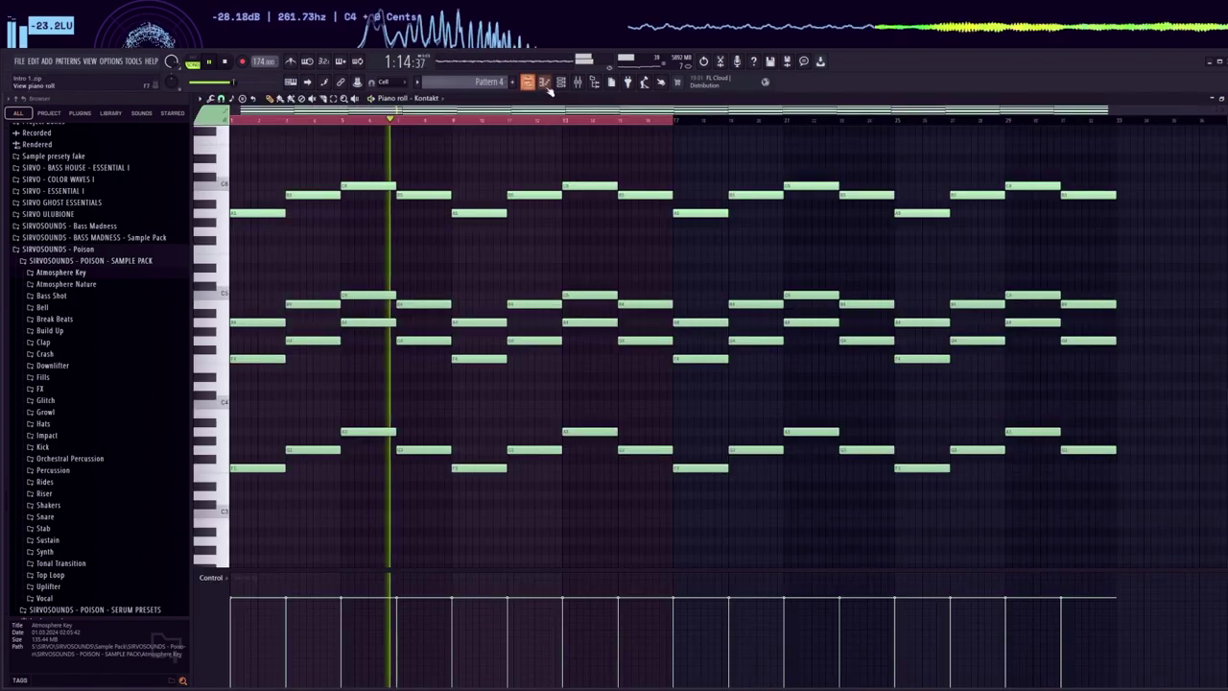
key("F6")
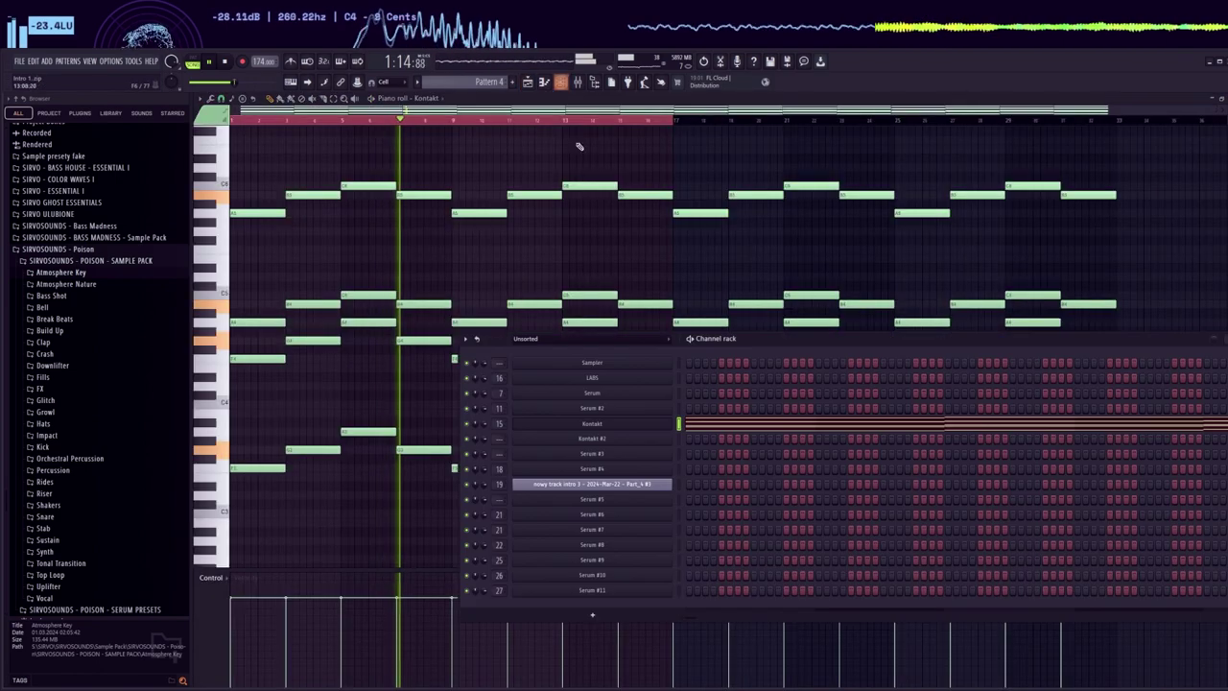
left_click(637, 425)
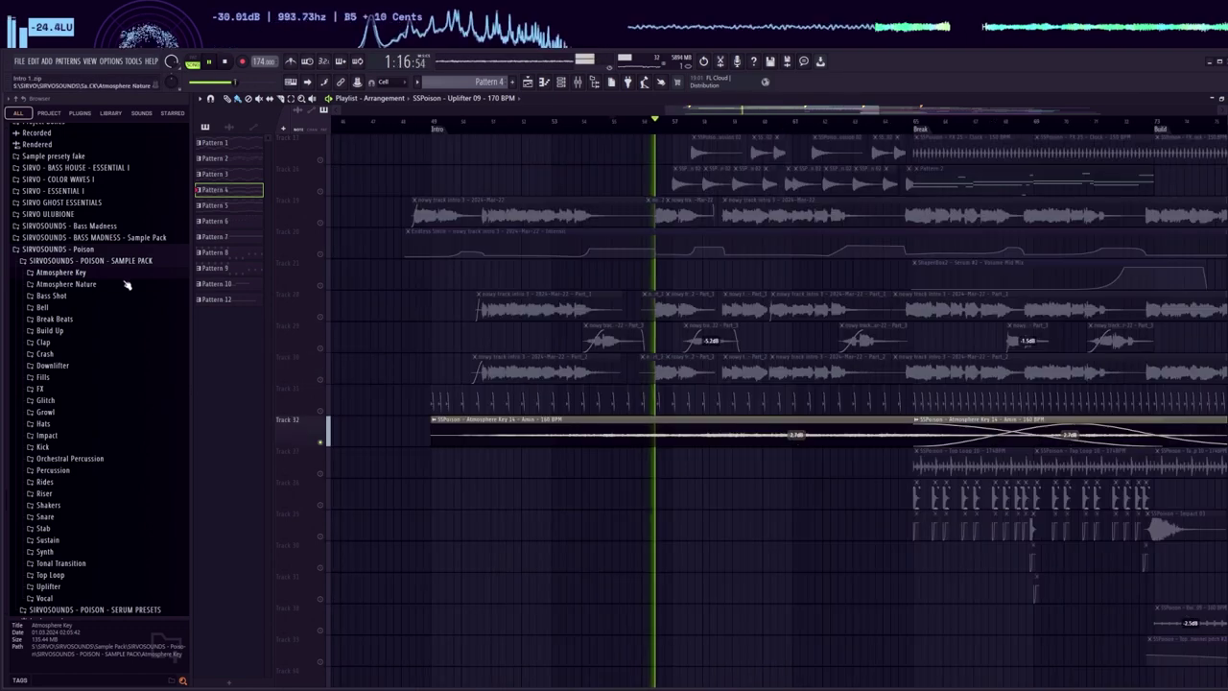
- Select the Atmosphere Key sample folder and audition the vocal layers on tracks 28 and 30 one at a time in solo
left_click(60, 272)
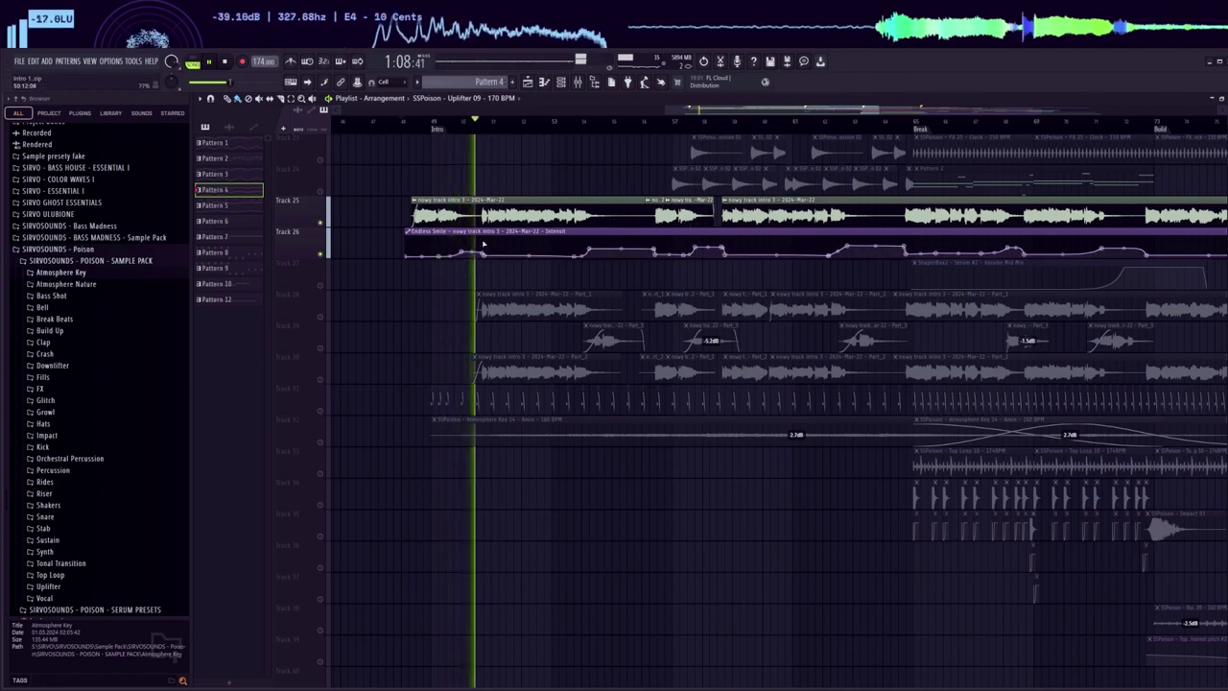
left_click(321, 317)
right_click(322, 317)
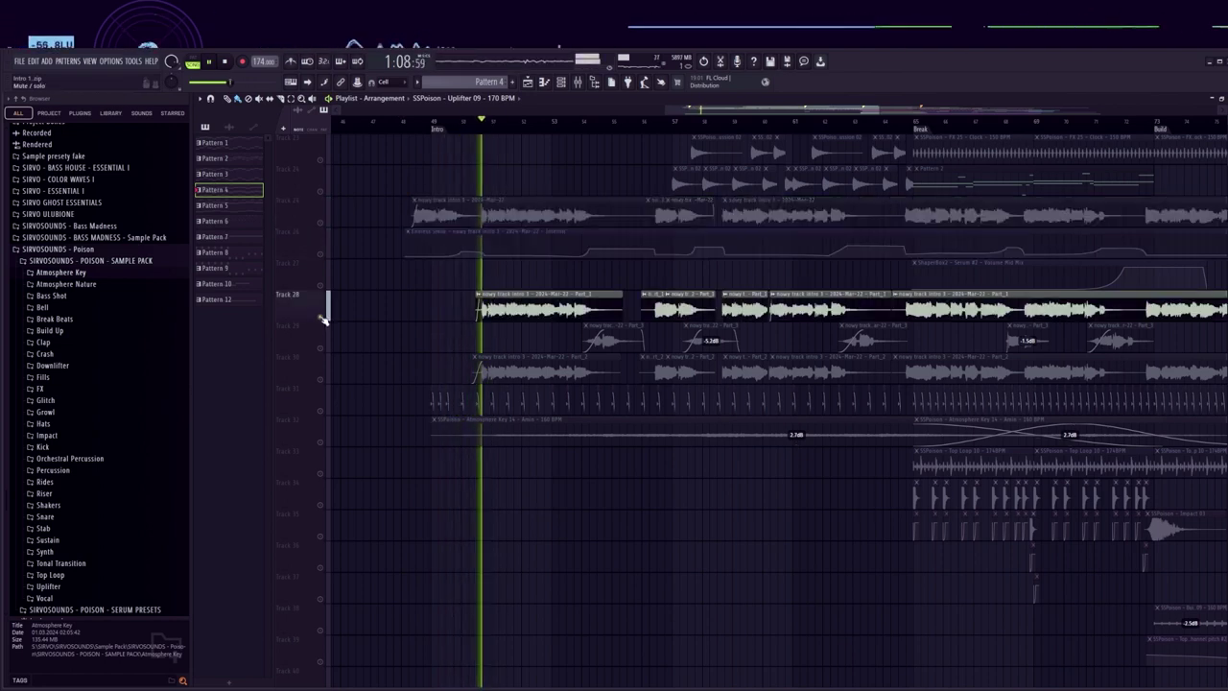
right_click(323, 382)
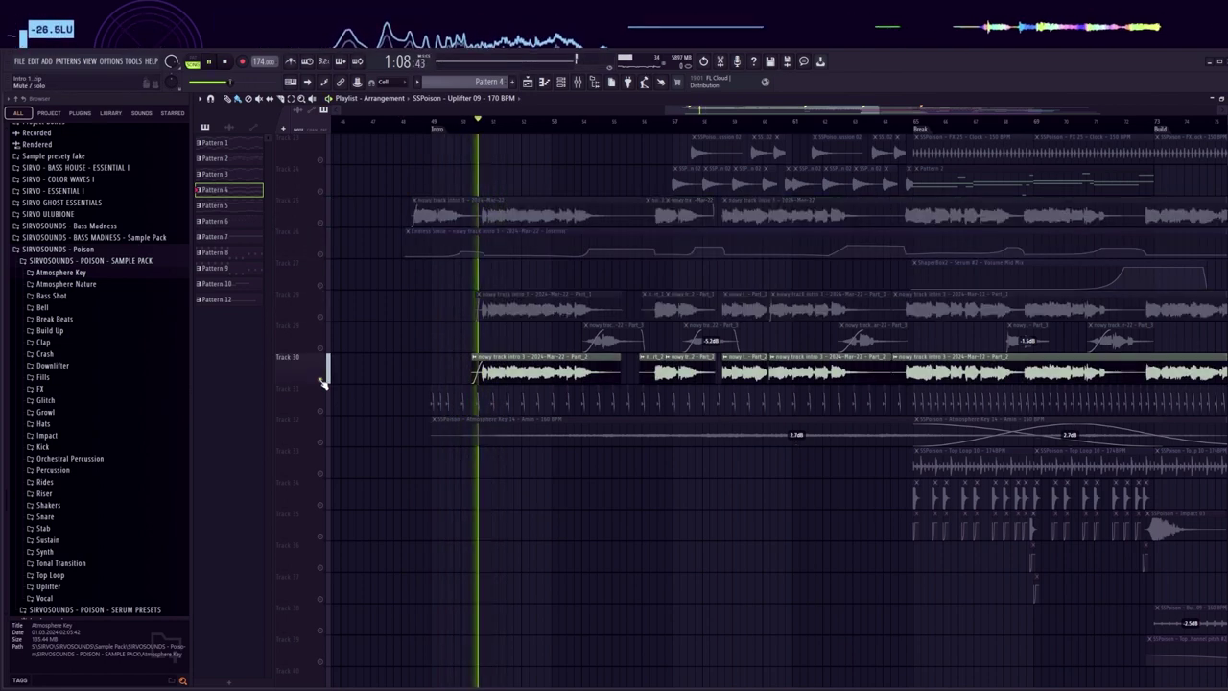
right_click(322, 383)
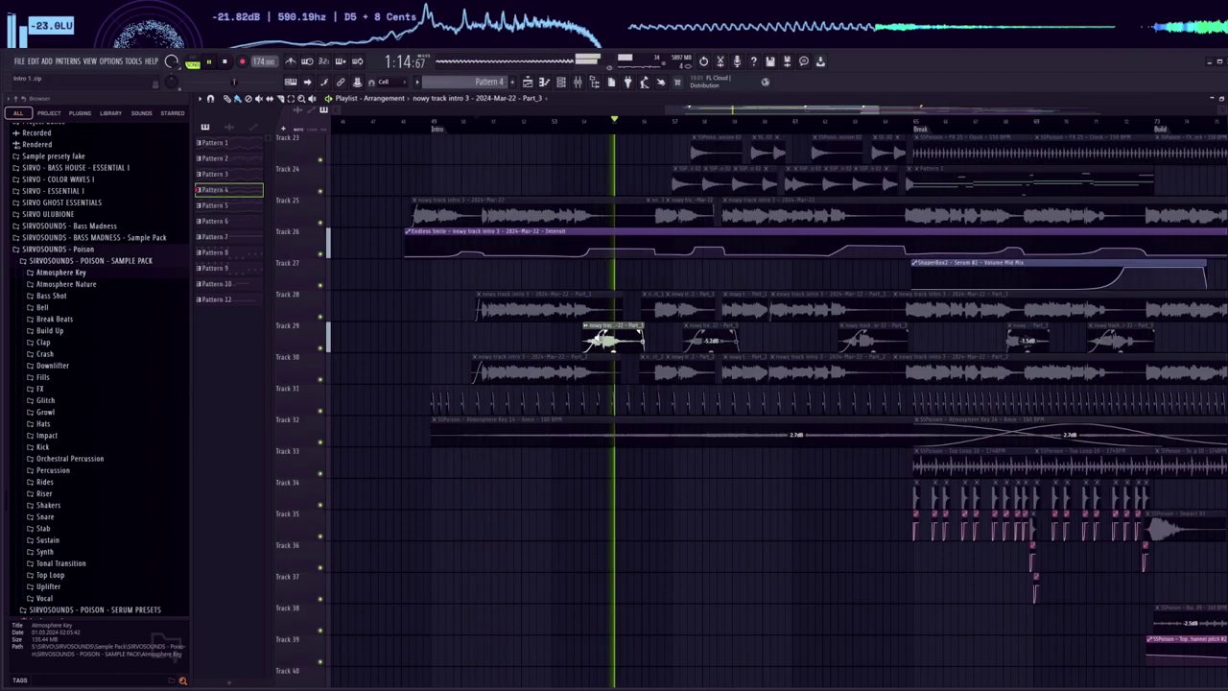
right_click(322, 412)
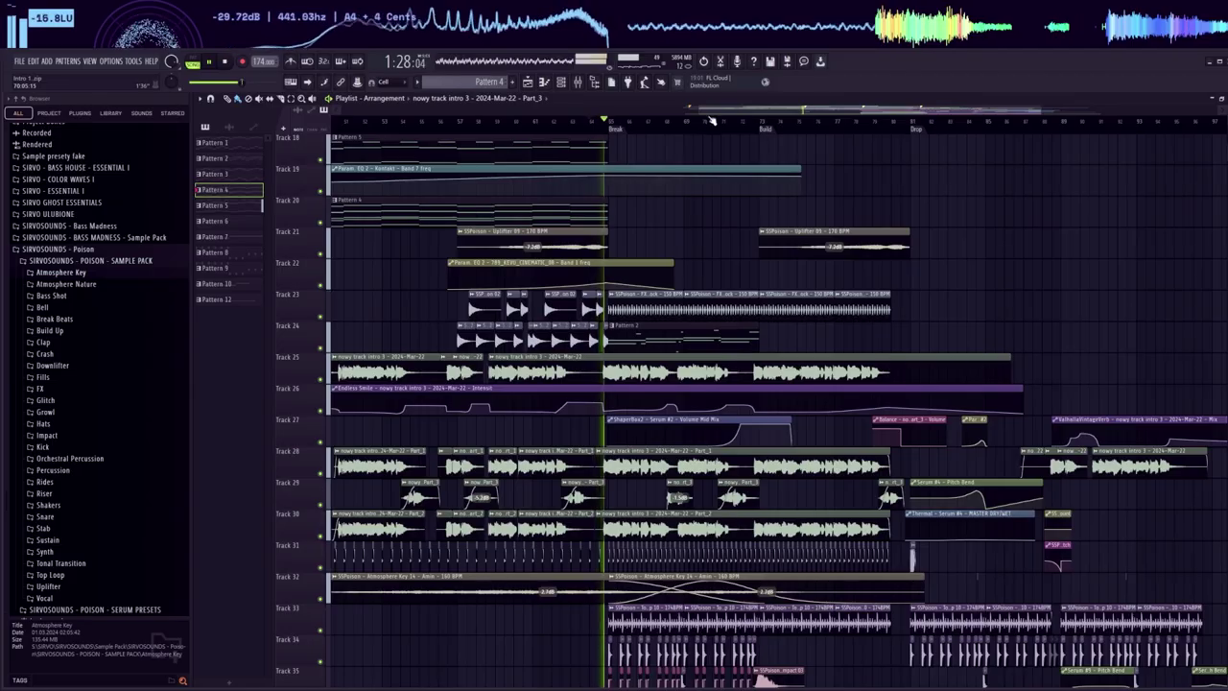
- Audition the FX 25 - Clock loop on track 23 at the start of the break in solo
key("space")
left_click(526, 299, "ctrl")
key("space")
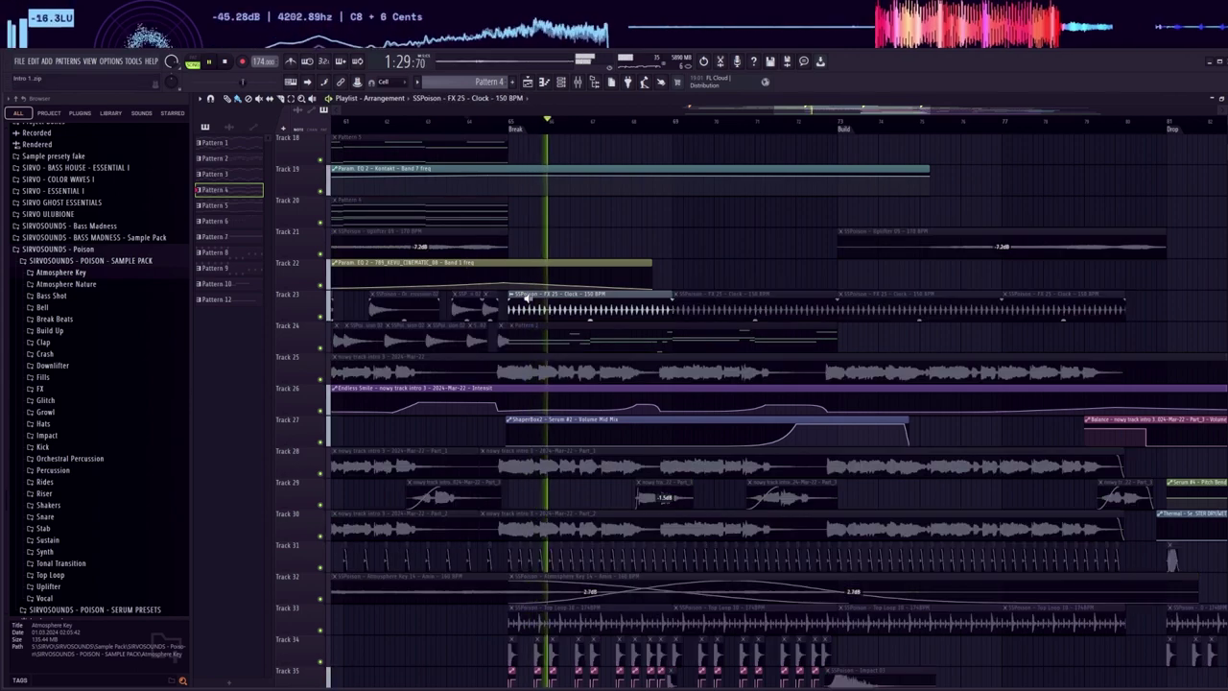
key("space")
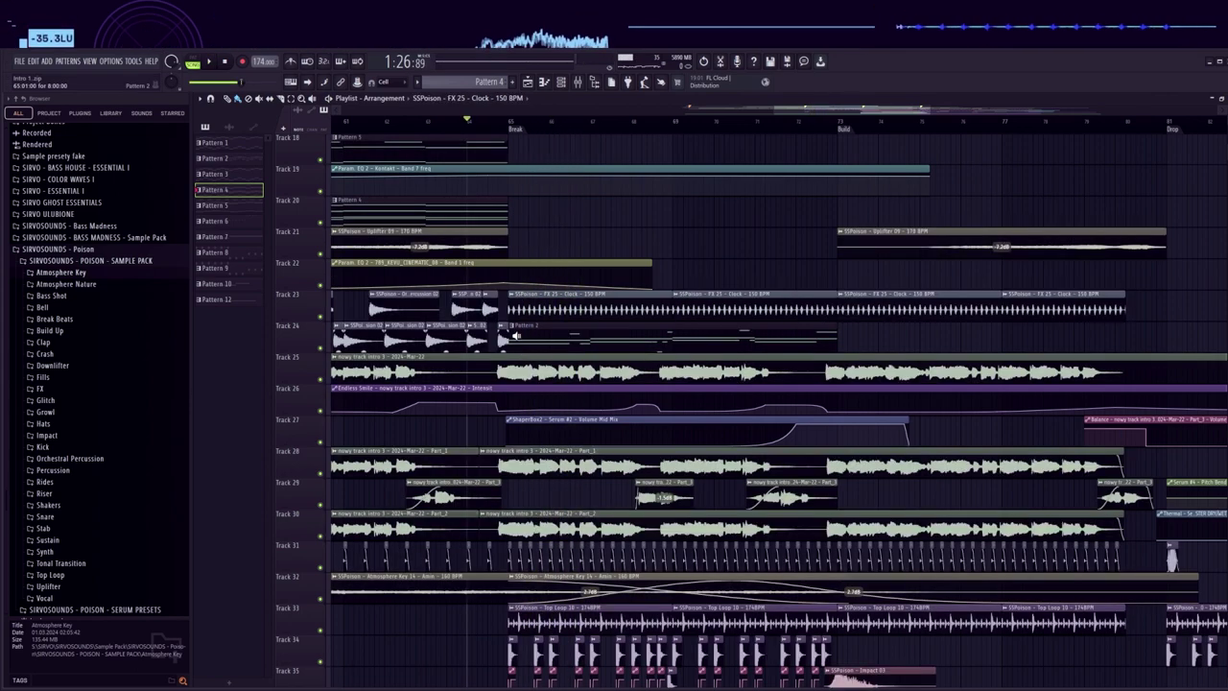
- Audition Pattern 2 on track 24 in solo, then examine its notes and the Serum #2 preset
left_click(515, 336, "ctrl")
key("space")
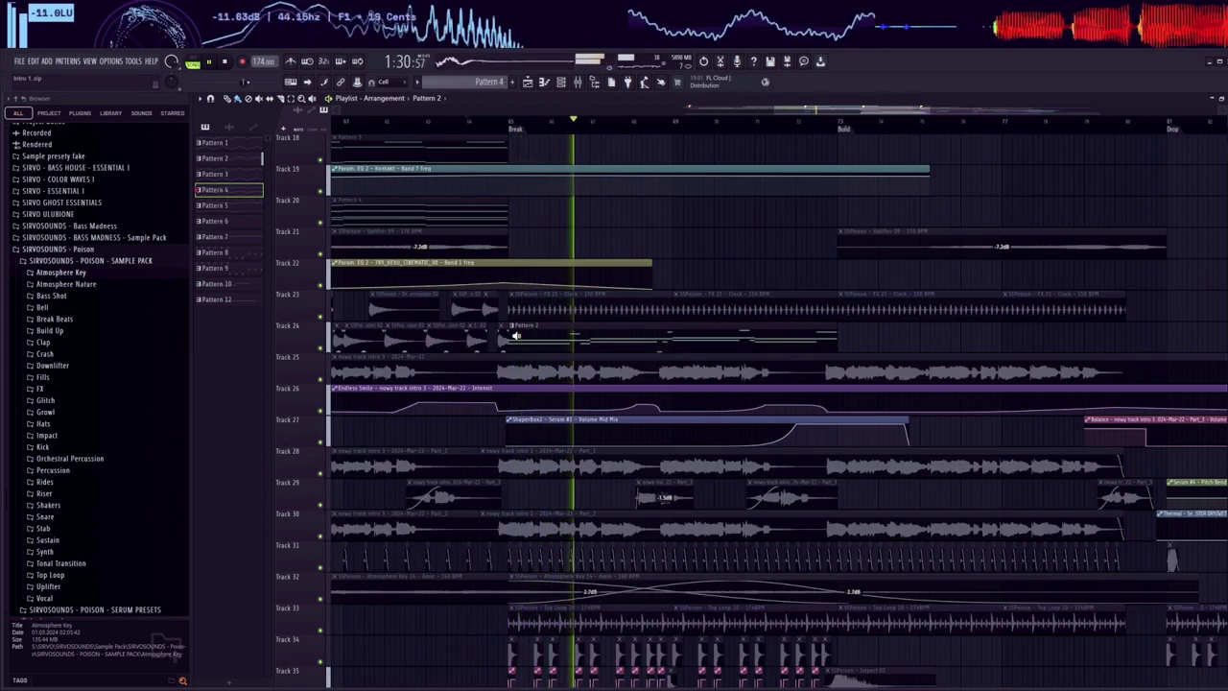
double_click(515, 335)
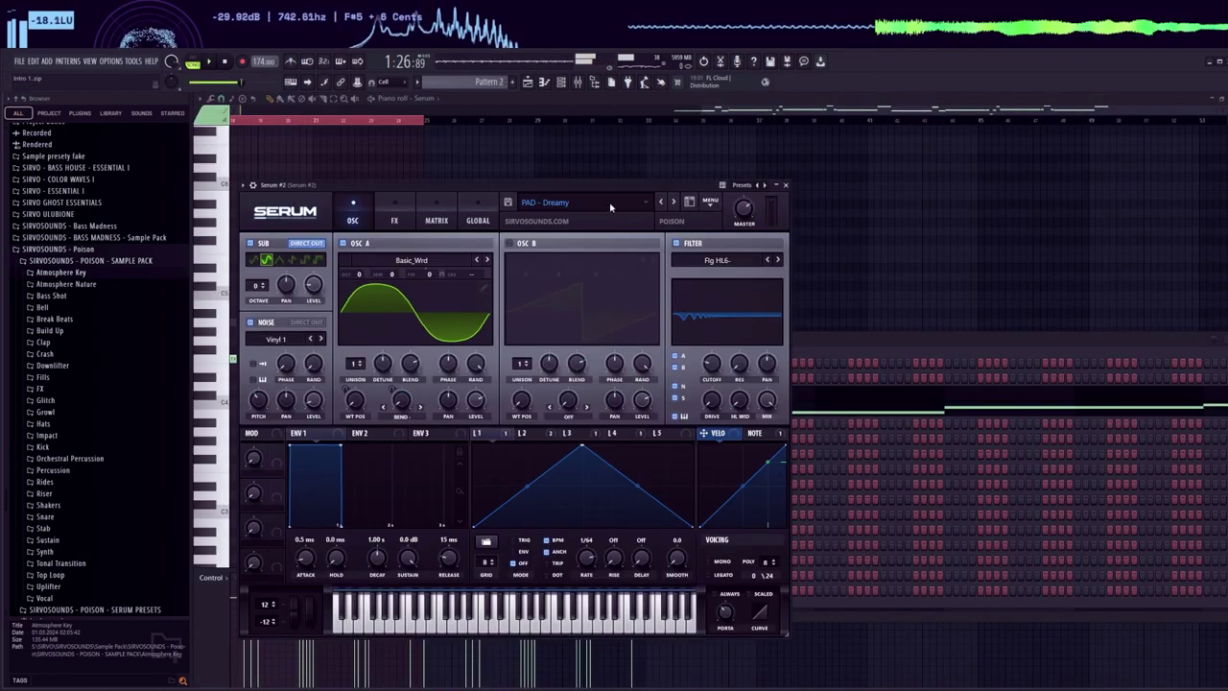
left_click(786, 185)
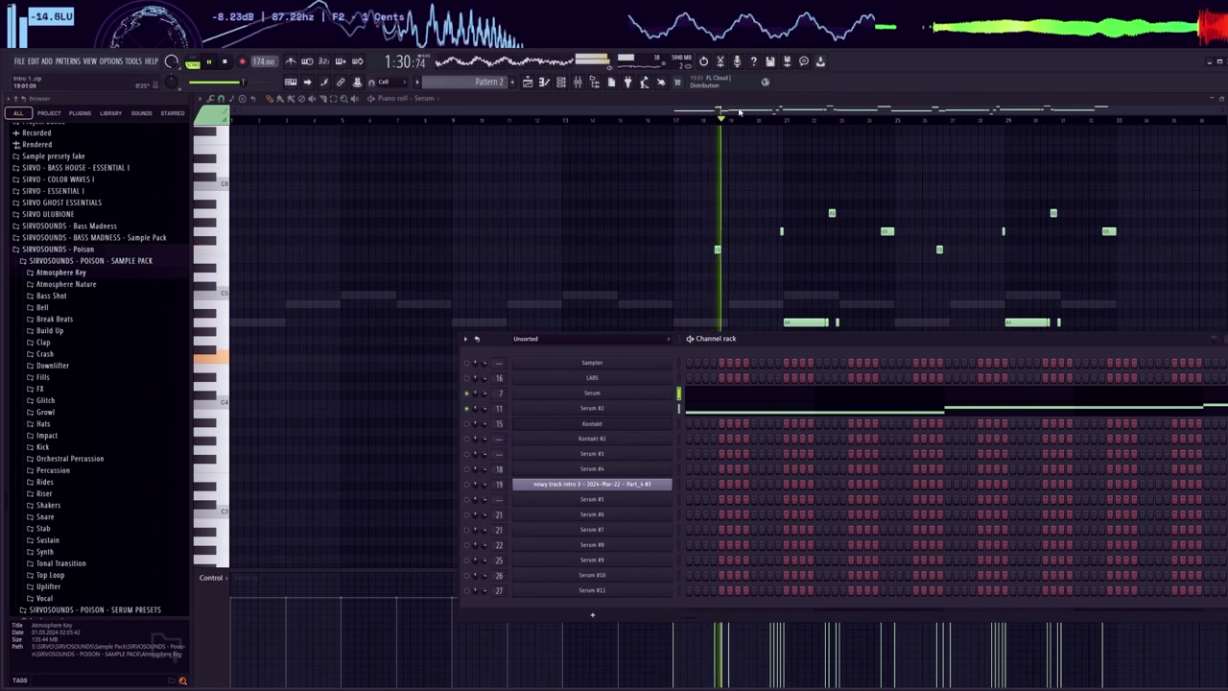
key("F6")
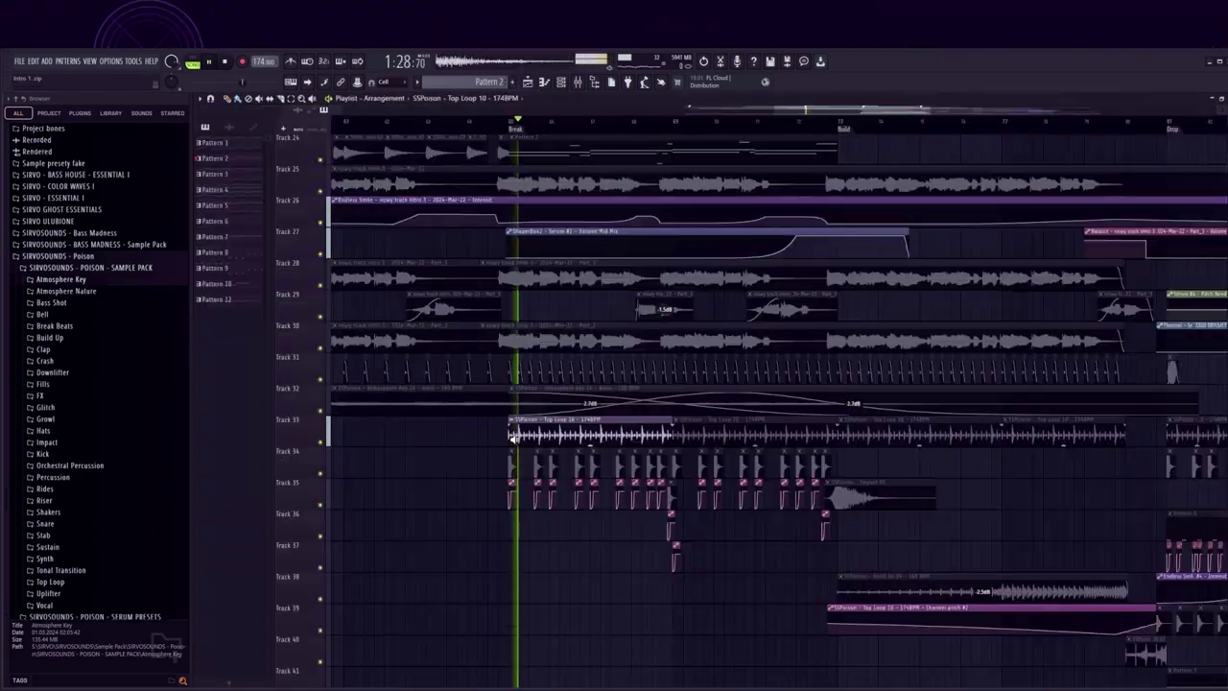
- Solo the drum hits on track 34, then review the whole break section's tracks with all layers playing
left_click(322, 475, "ctrl")
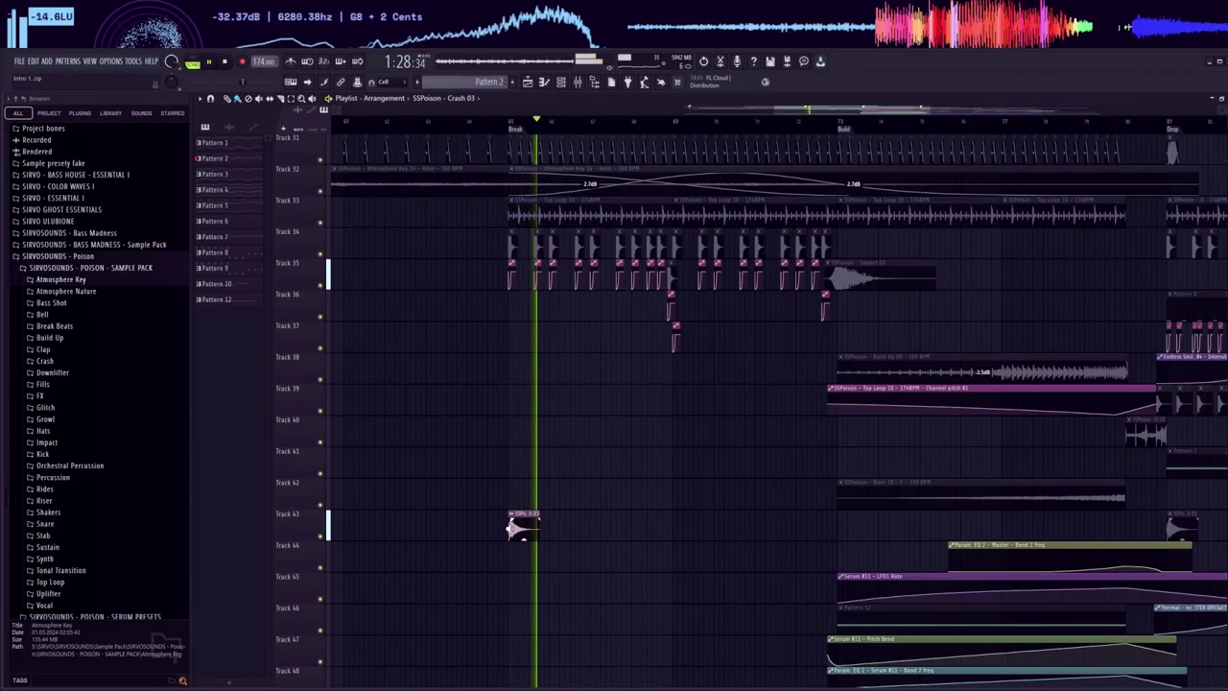
scroll(748, 514, "up", 3)
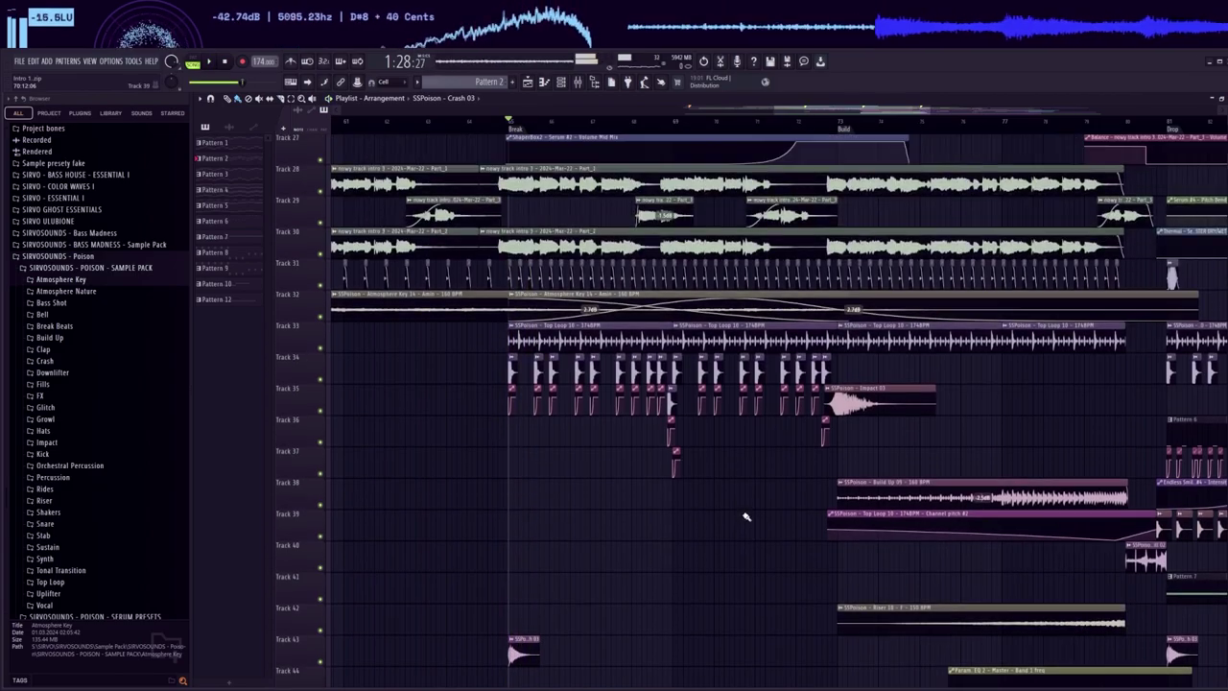
scroll(747, 516, "up", 1)
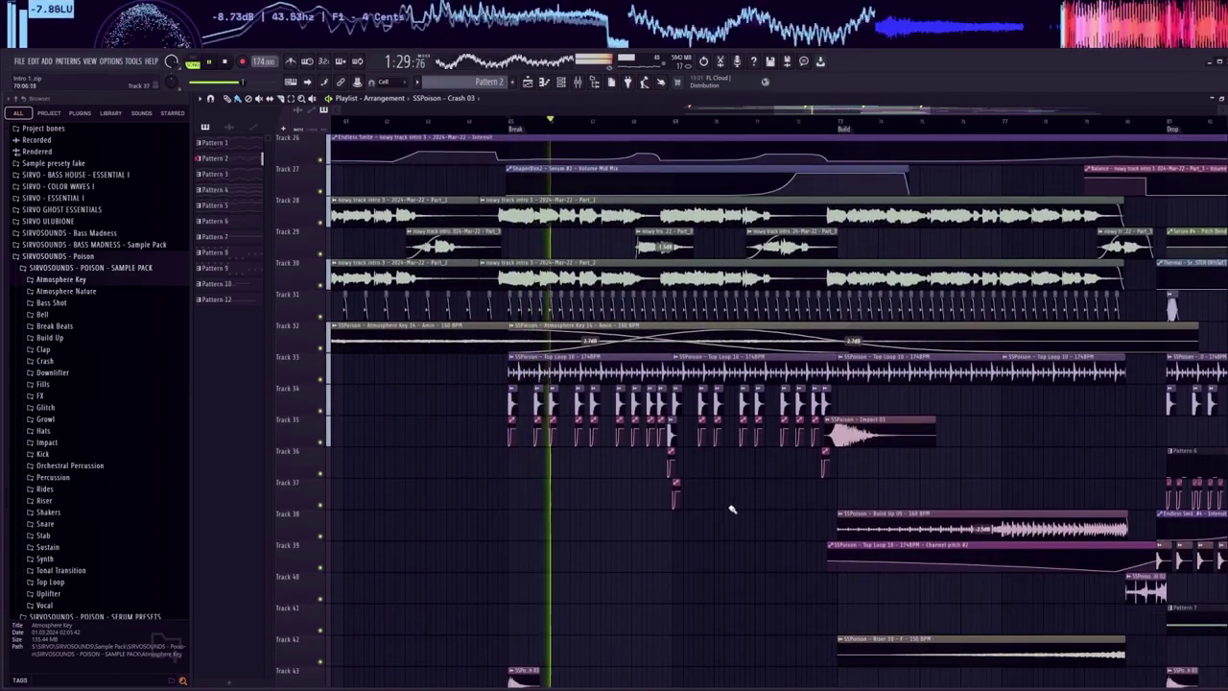
scroll(715, 437, "down", 4)
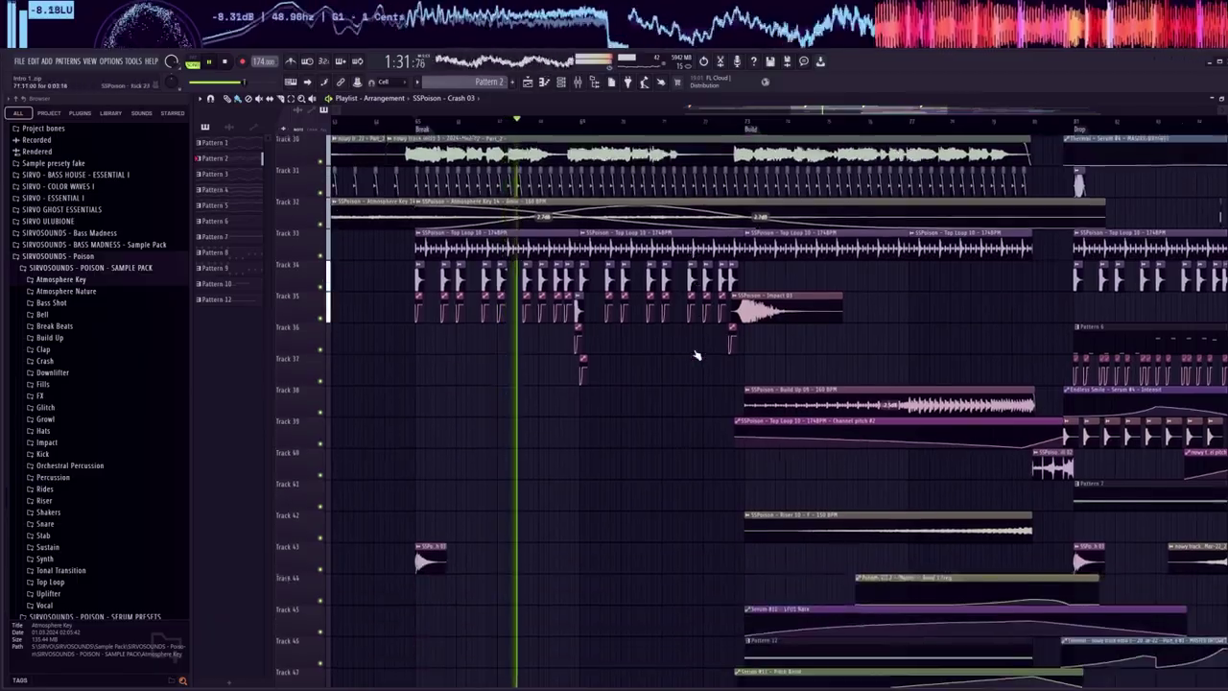
scroll(696, 355, "down", 4)
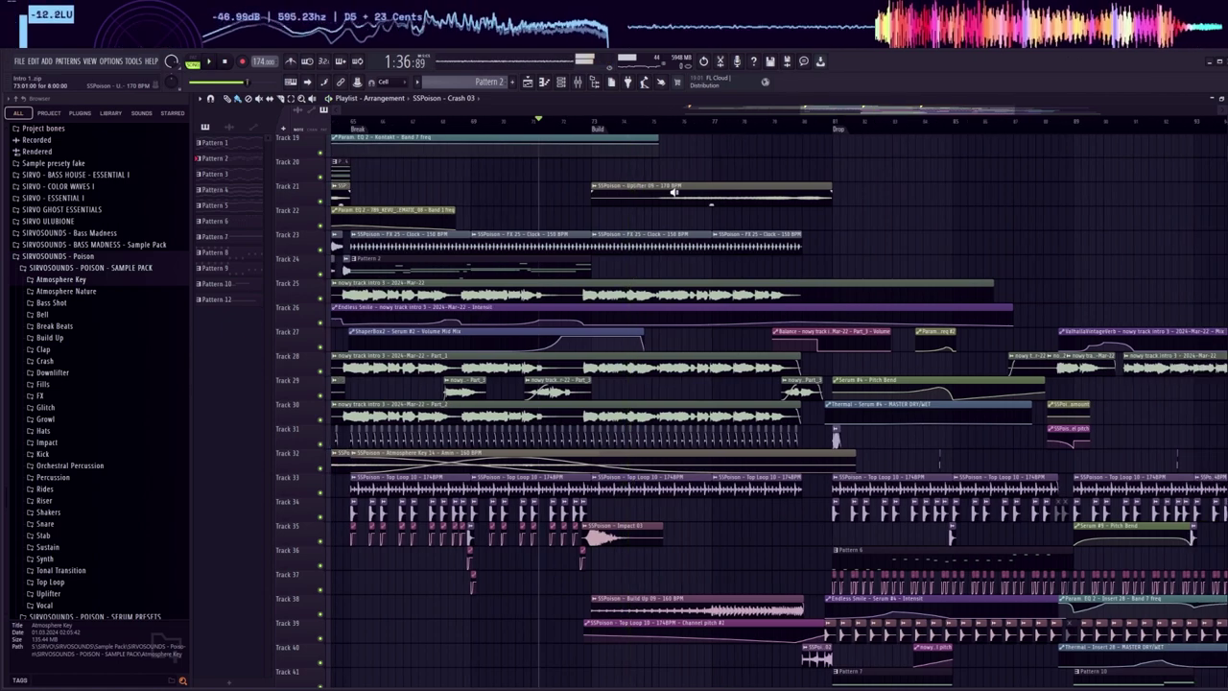
- Audition the build section's Uplifter 09, FX 25 - Clock, Top Loop 10 and Build Up 09 clips in isolation
right_click(674, 192, "alt")
right_click(764, 194, "alt")
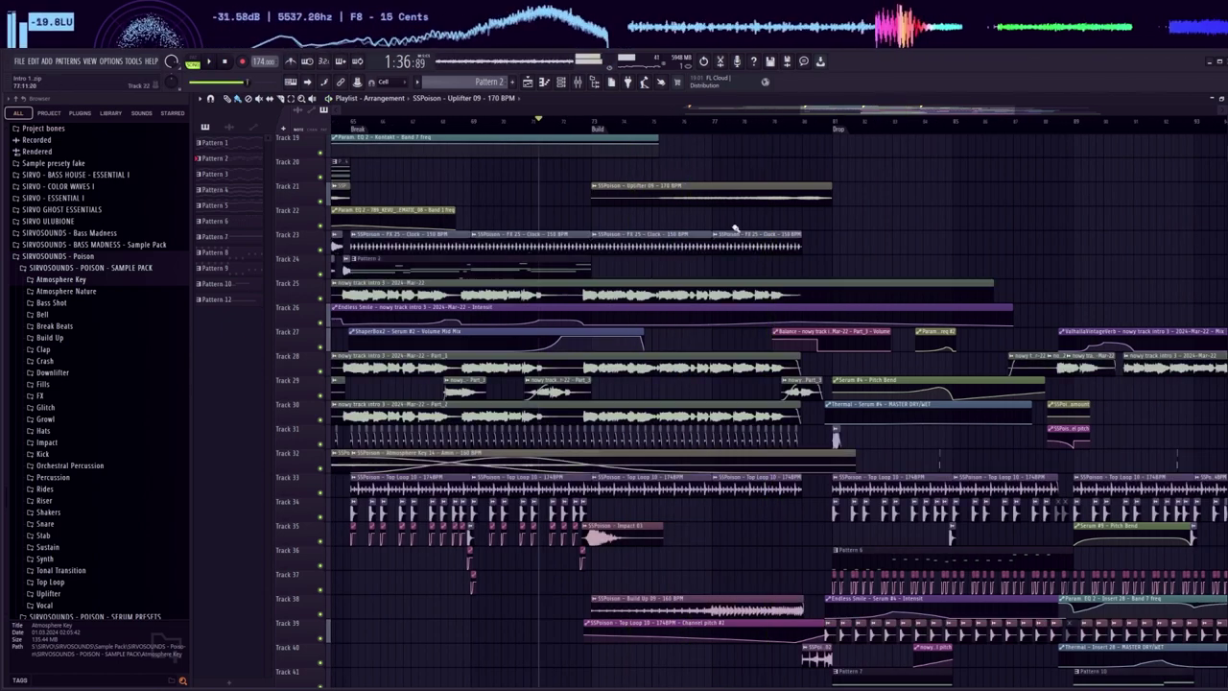
right_click(648, 248, "alt")
right_click(679, 481, "alt")
right_click(662, 610, "alt")
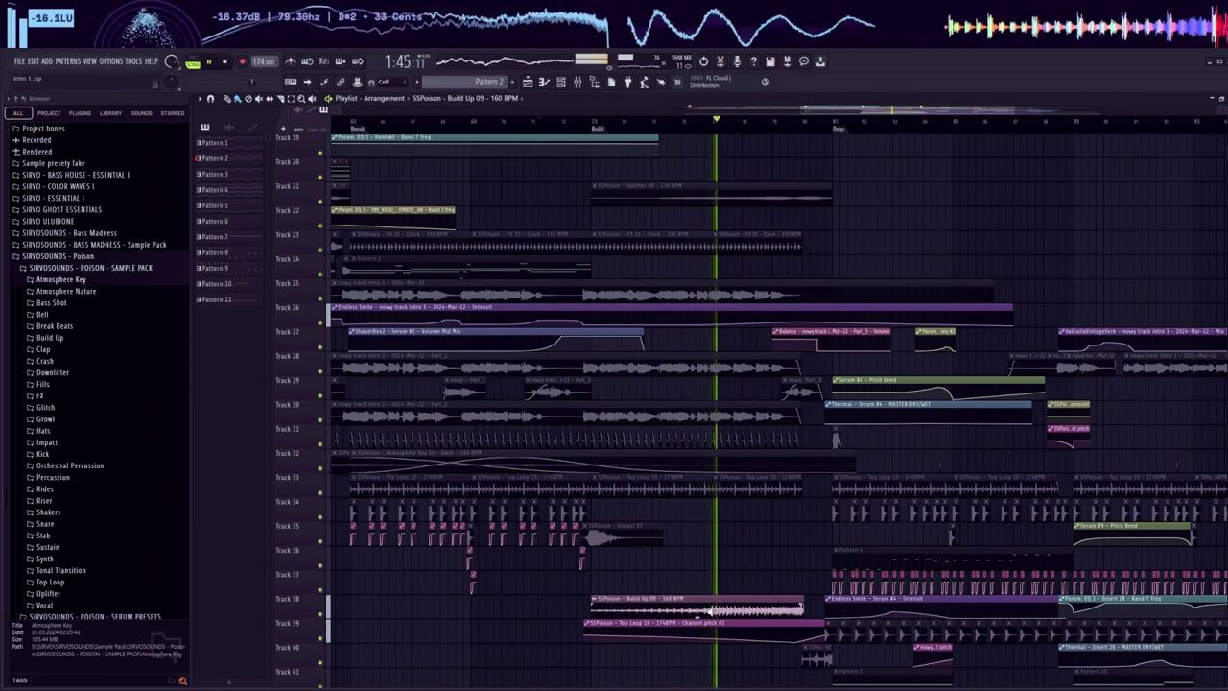
- Audition the vocal Part_3 clip on track 29 and the Fill 02 clip on track 40 just before the drop
right_click(786, 383, "alt")
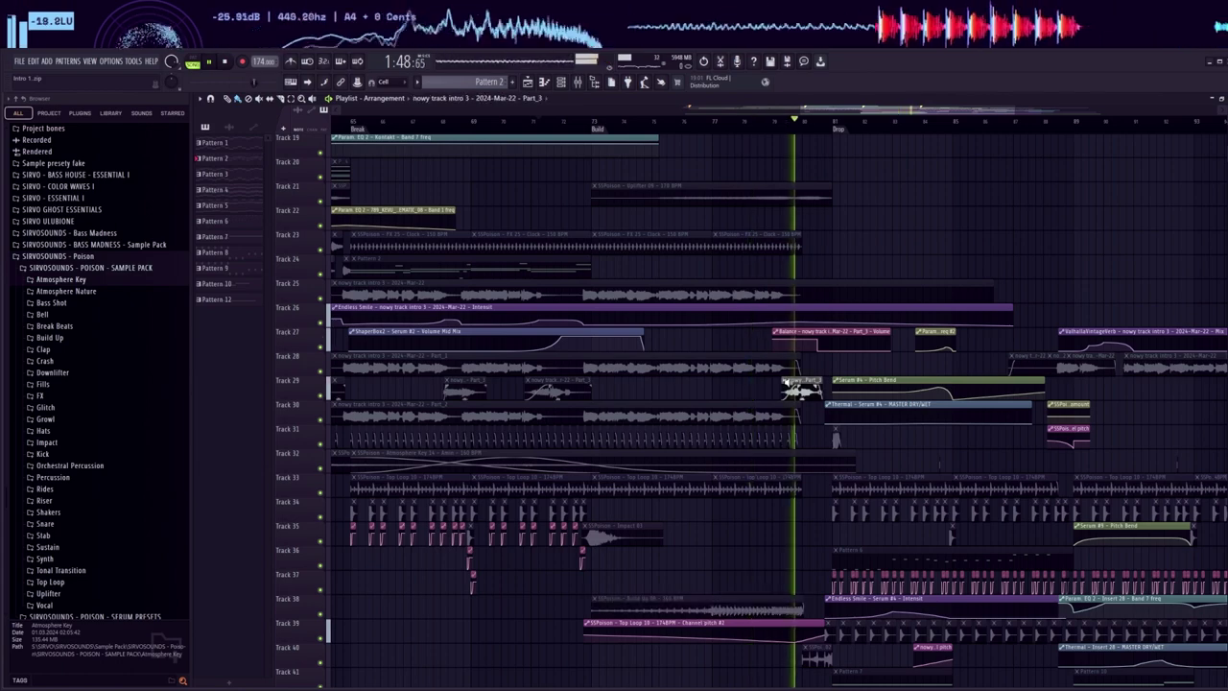
scroll(801, 432, "down", 4)
right_click(808, 460, "alt")
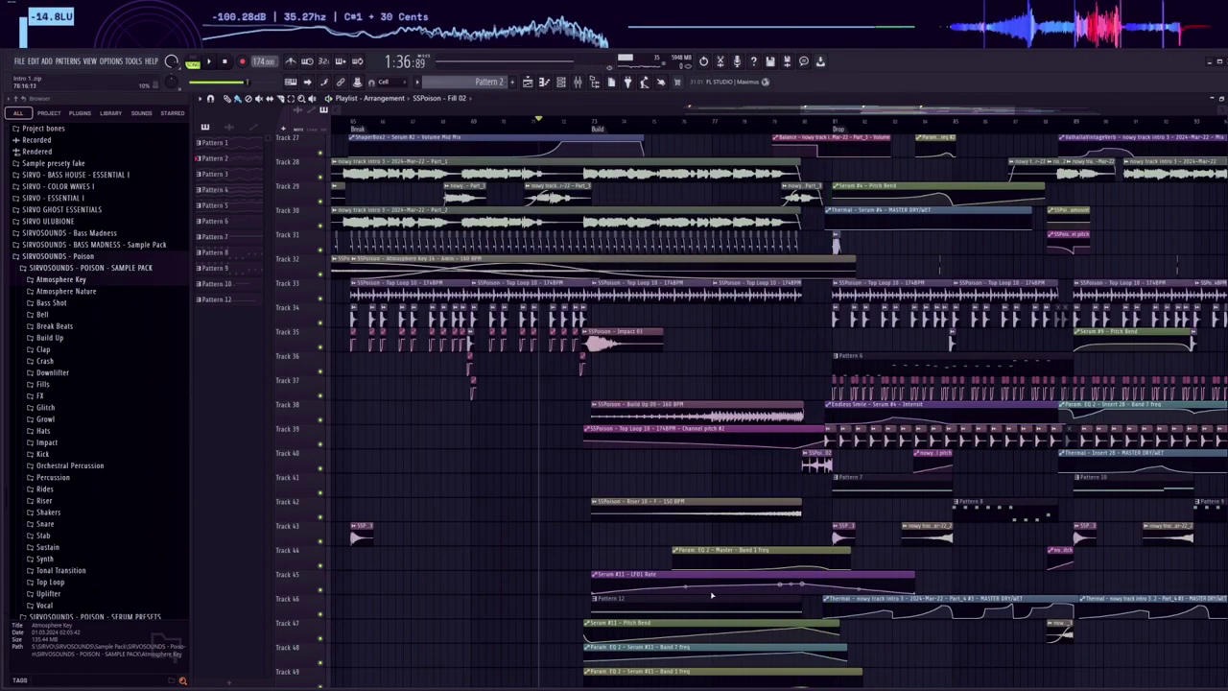
- Audition Pattern 12 on track 46 in the build section and open it
right_click(671, 608, "alt")
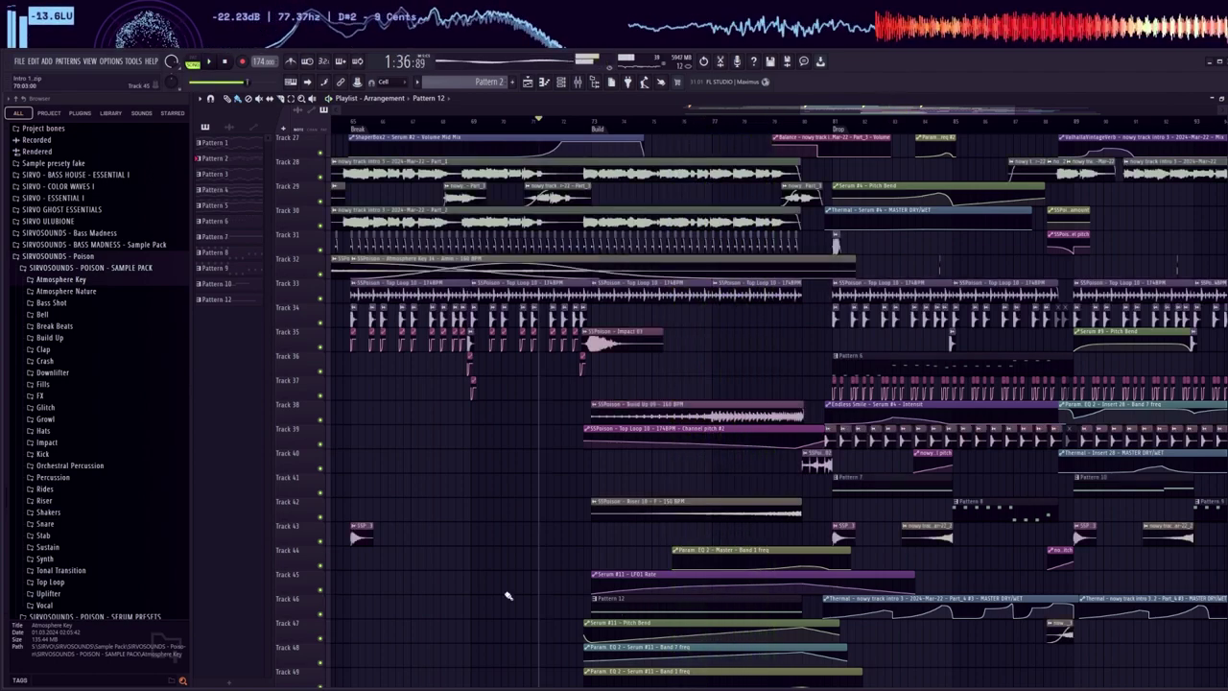
left_click(623, 594)
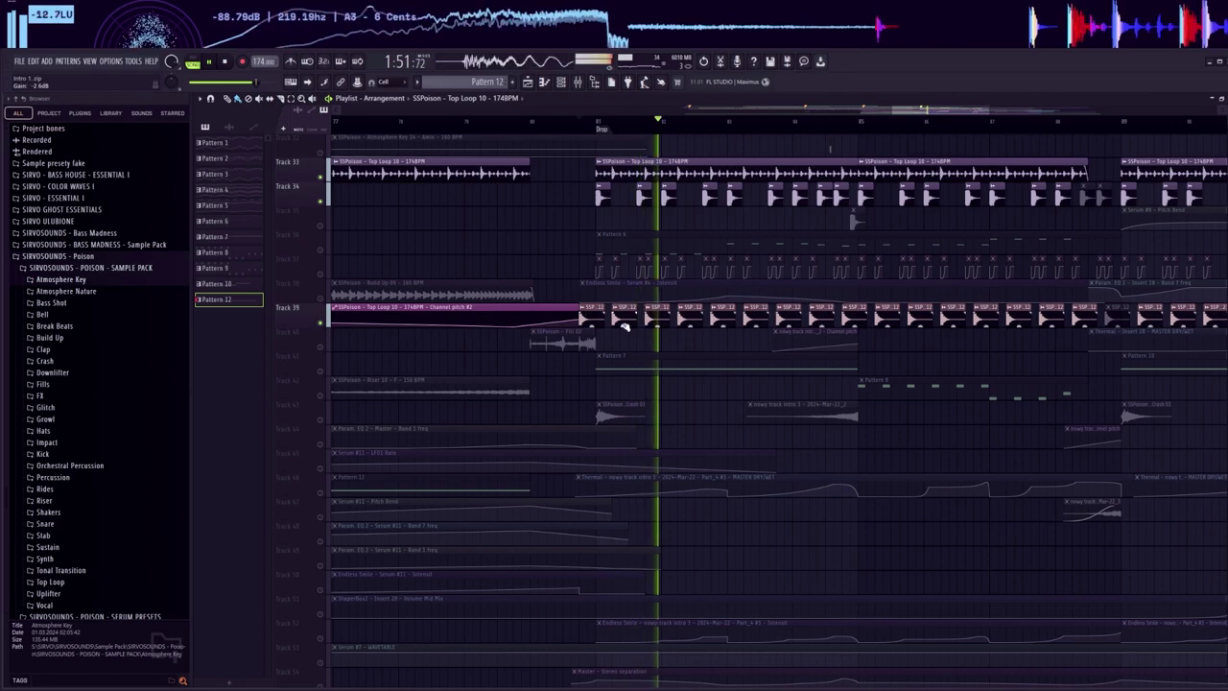
- Listen to the drop's drum layers together with the crash and reversed vocal clips on track 43
scroll(298, 368, "down", 3)
key("space")
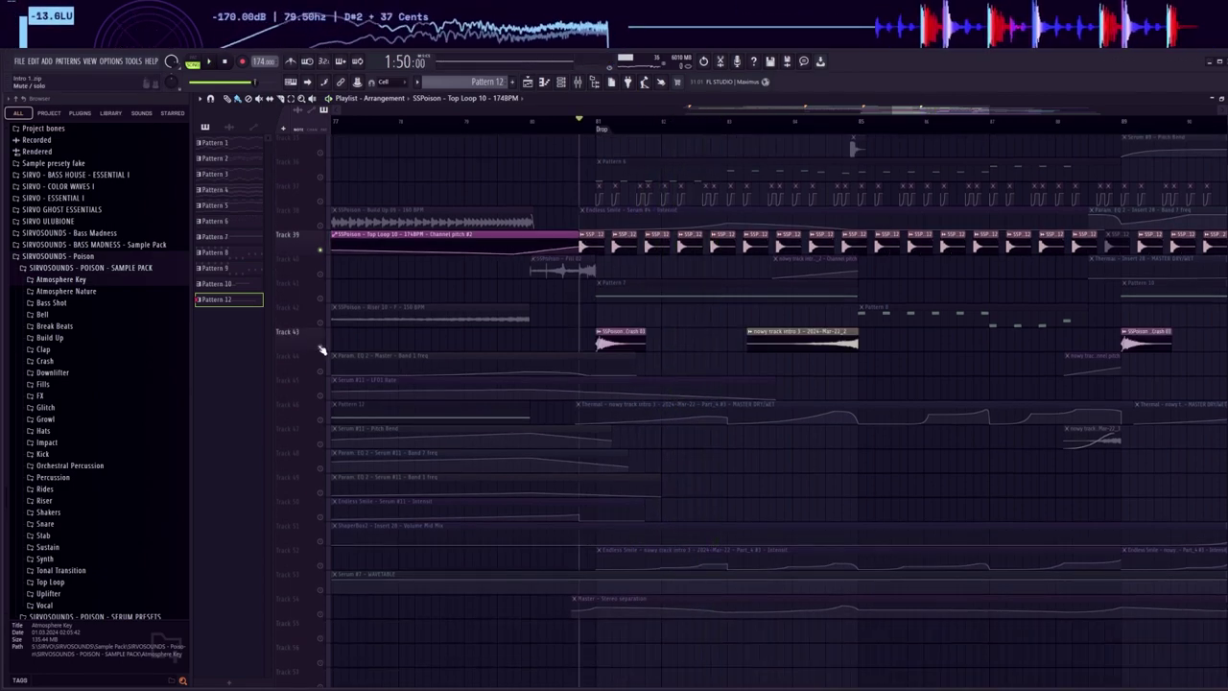
scroll(689, 361, "down", 6)
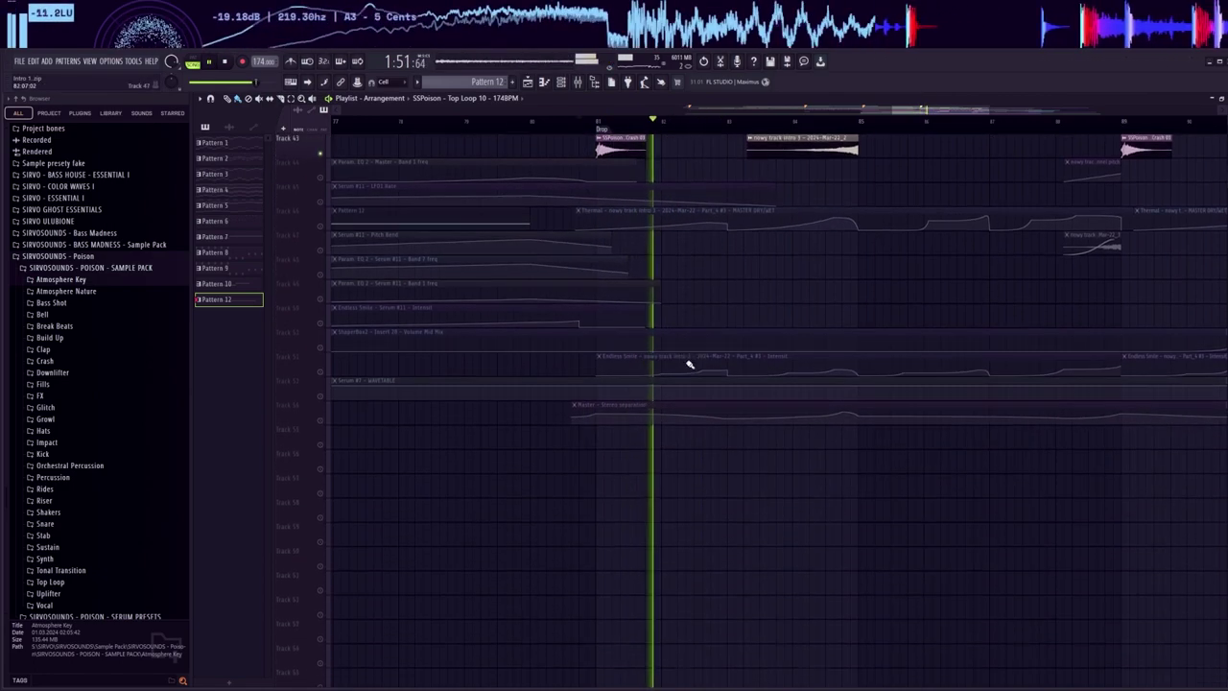
scroll(690, 362, "up", 5)
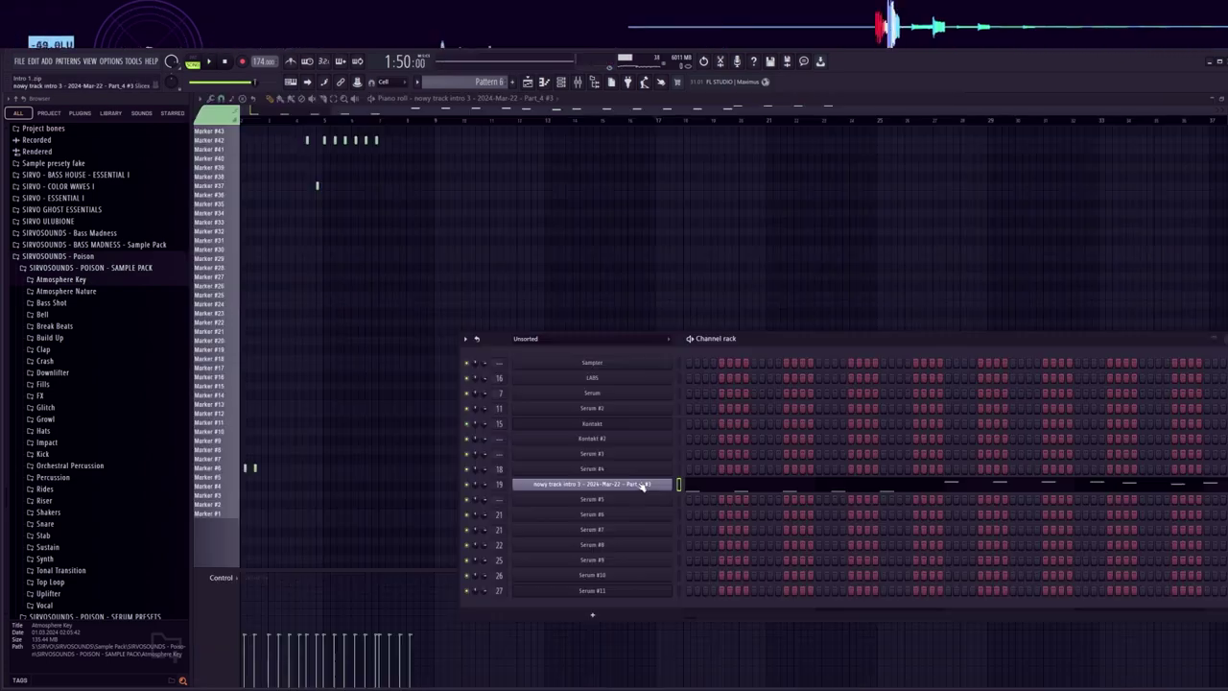
- Inspect Pattern 6's sliced vocal channel in Slicex, preview the Marker #19 slice, and return to the playlist
left_click(643, 486)
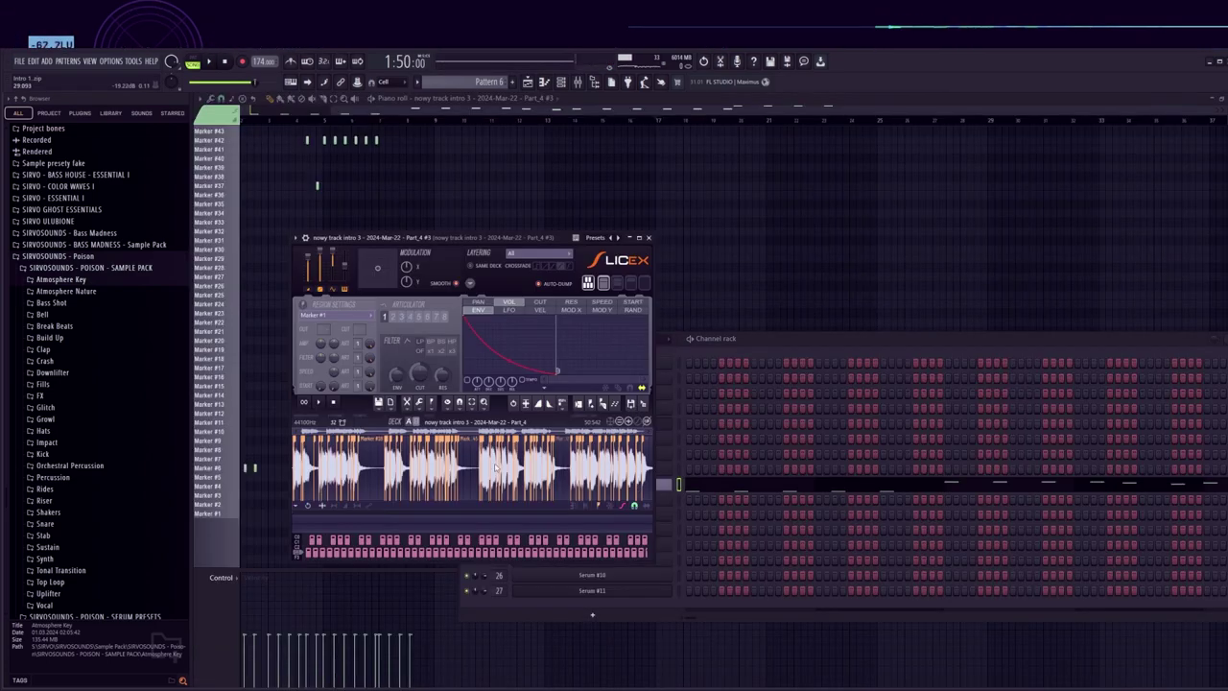
left_click(203, 351)
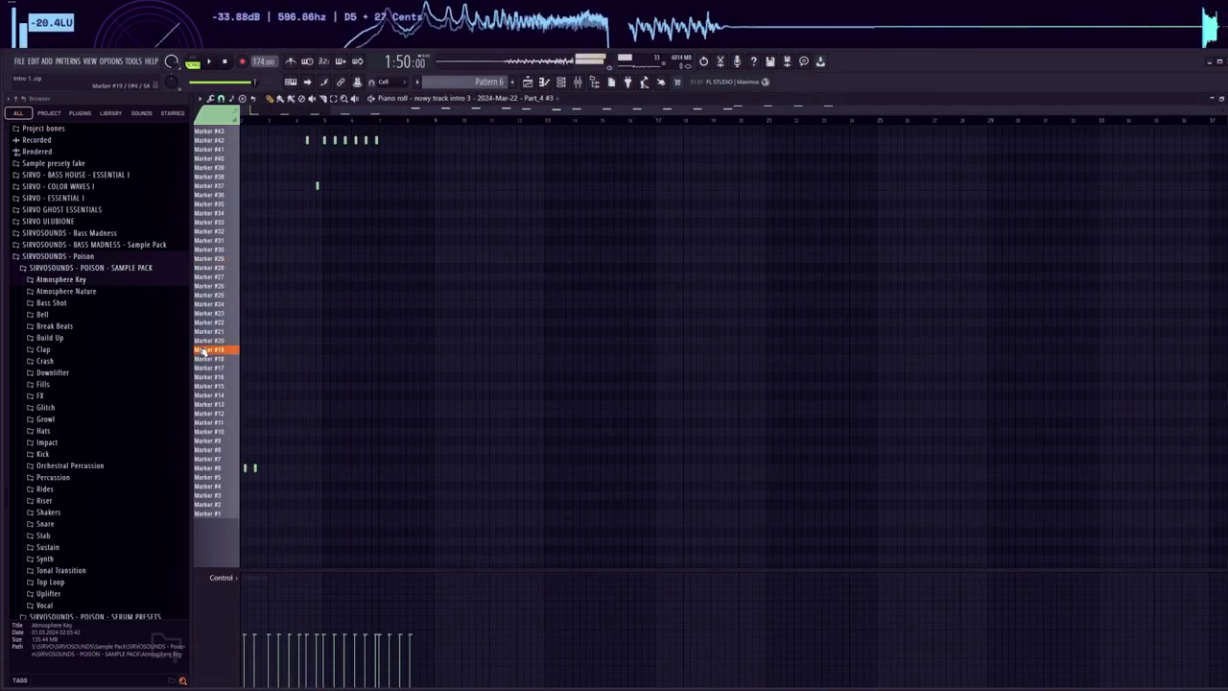
key("space")
left_click(528, 82)
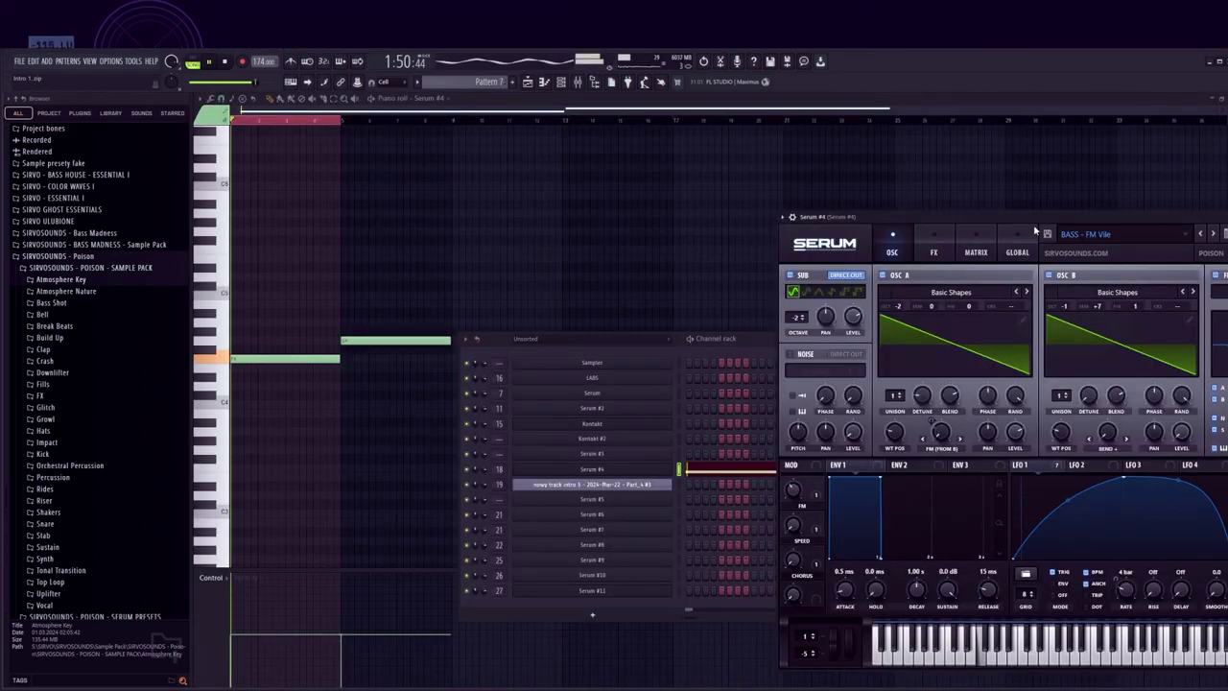
- Inspect Pattern 7's BASS - FM Vile preset in Serum #4, and audition and open Pattern 8 on track 42 in the drop
left_click_drag(1113, 220, 668, 188)
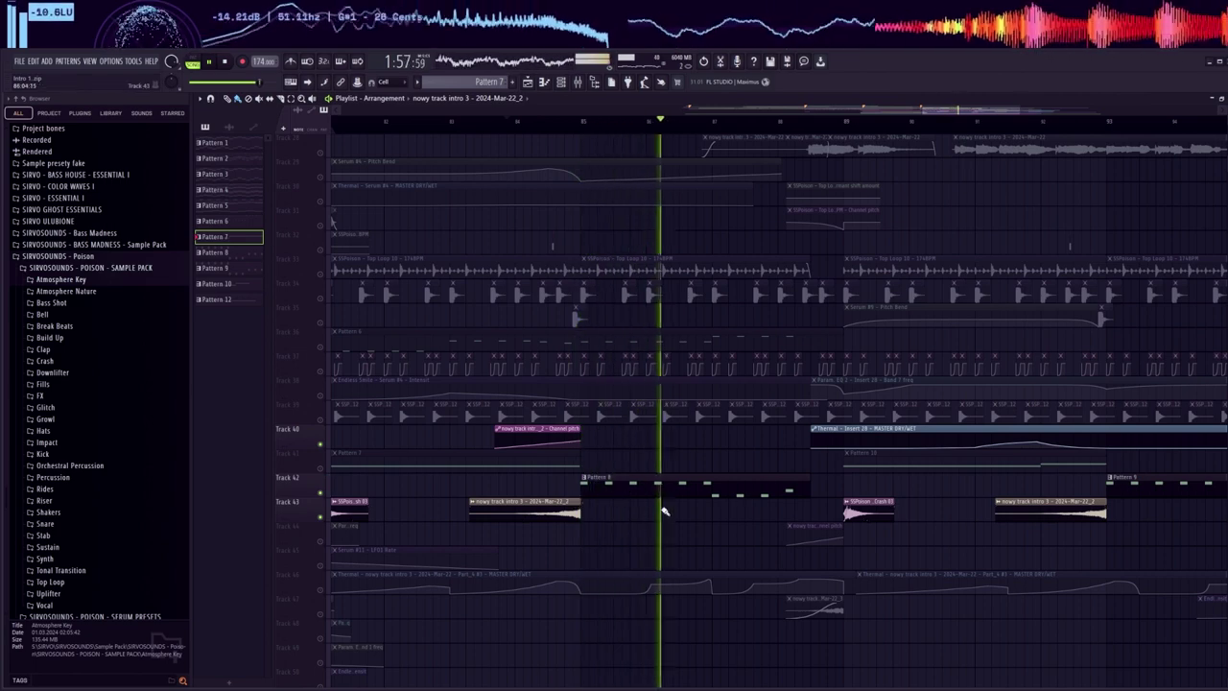
double_click(593, 489)
key("space")
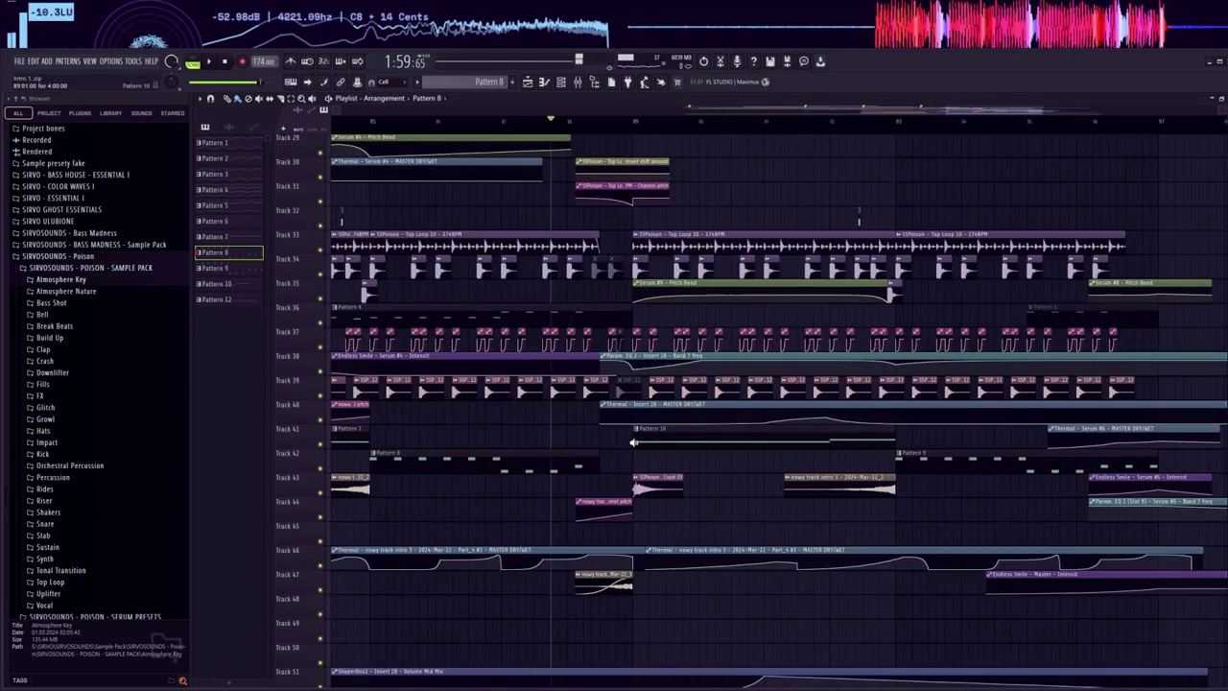
- Audition Pattern 10 on track 41 and inspect the effect chain on mixer Insert 28, including its Fruity parametric EQ 2
right_click(633, 442)
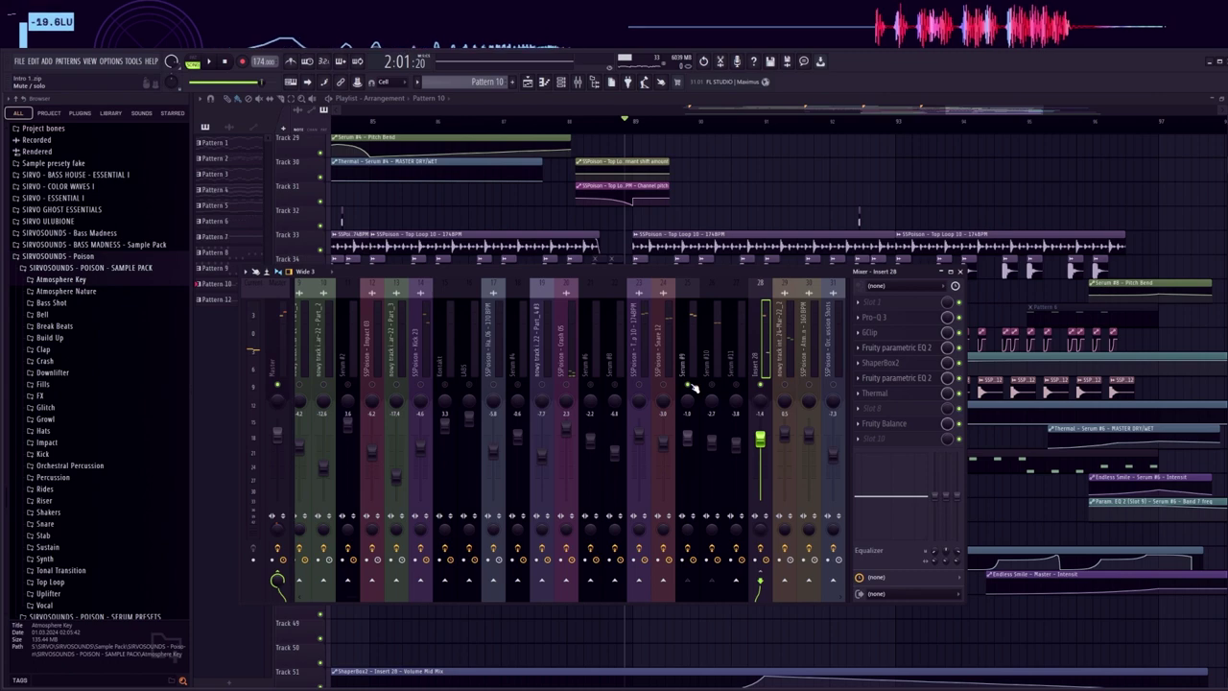
key("space")
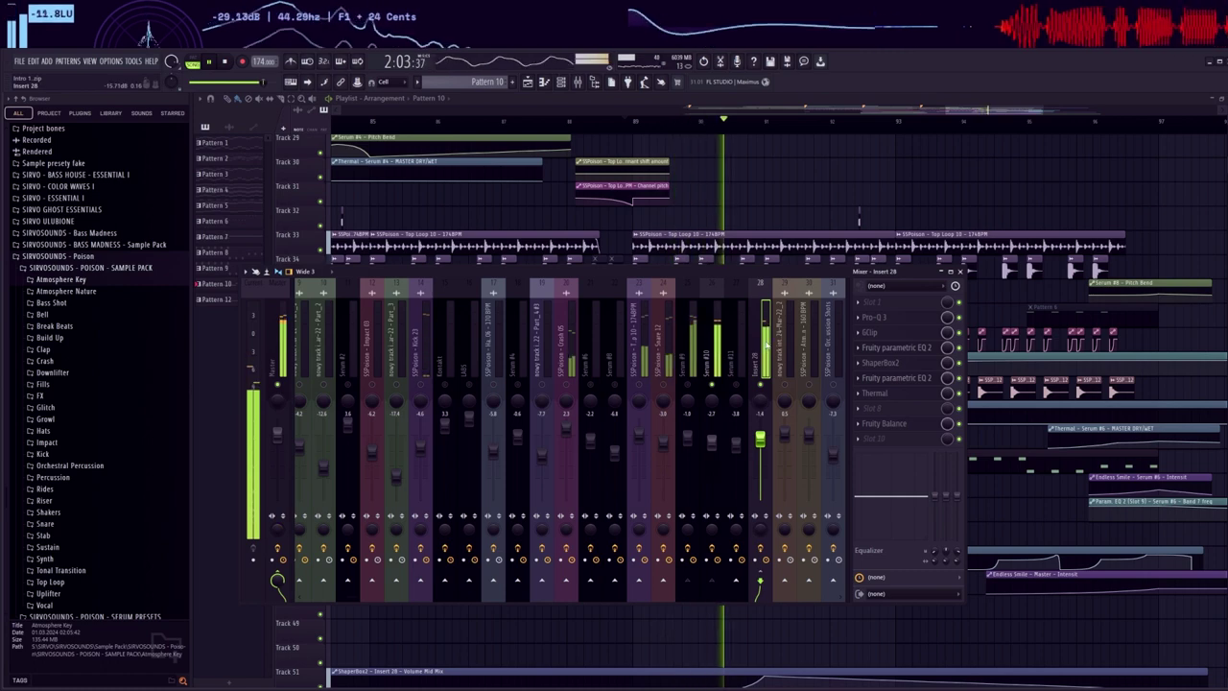
left_click(886, 369)
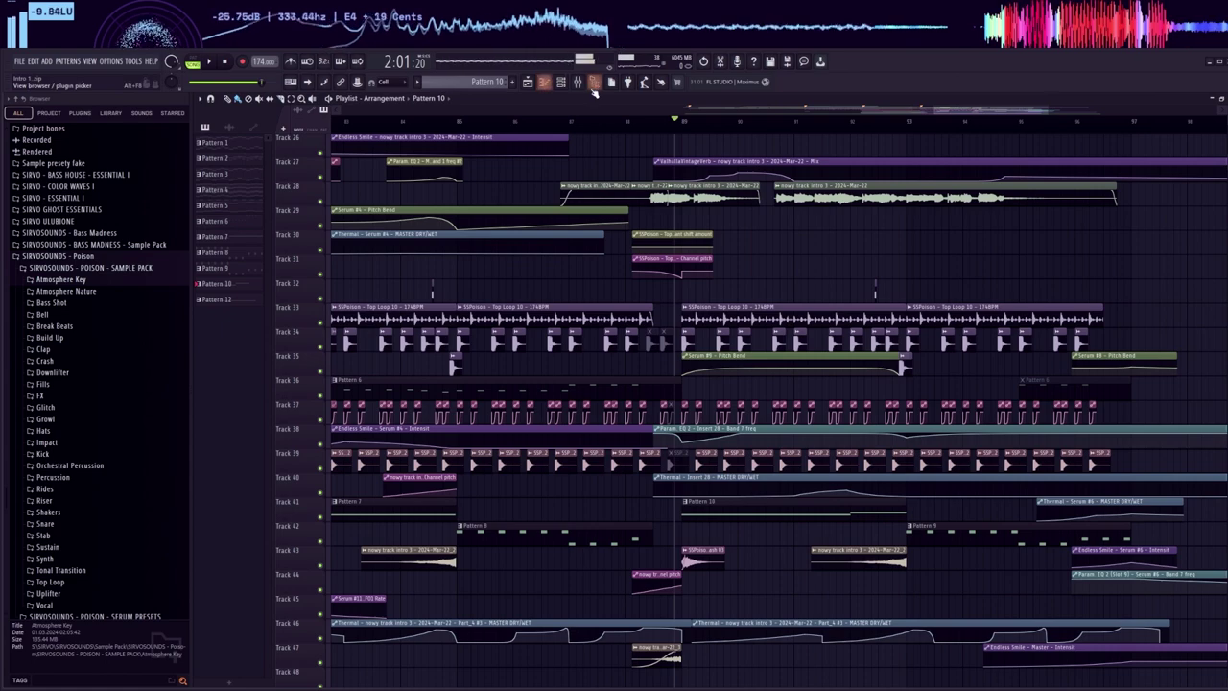
left_click(579, 83)
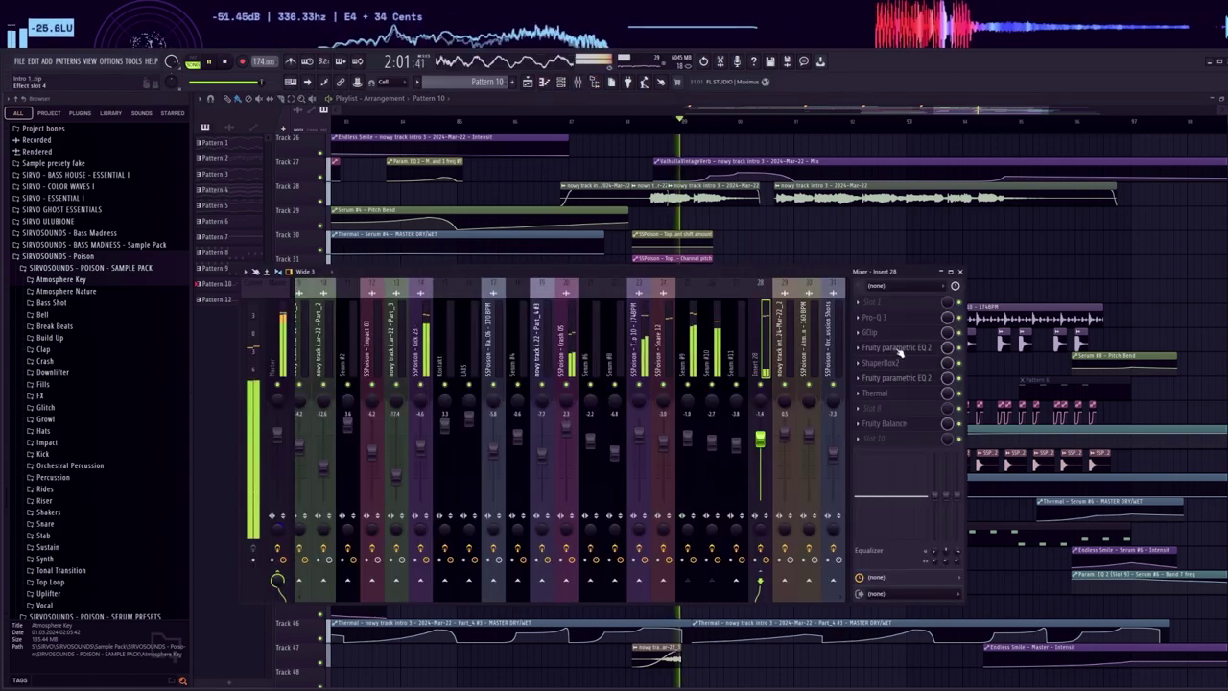
left_click(897, 378)
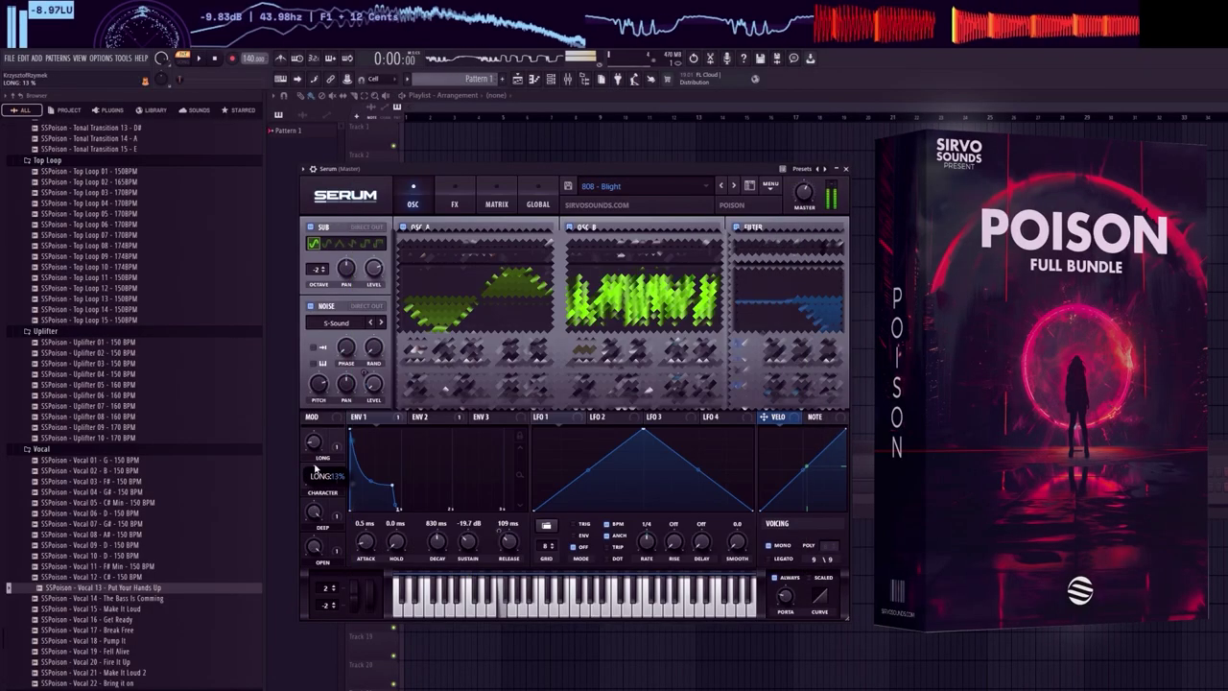
- Try out the Deep macro of the 808 - Blight preset in Serum
left_click_drag(313, 512, 319, 607)
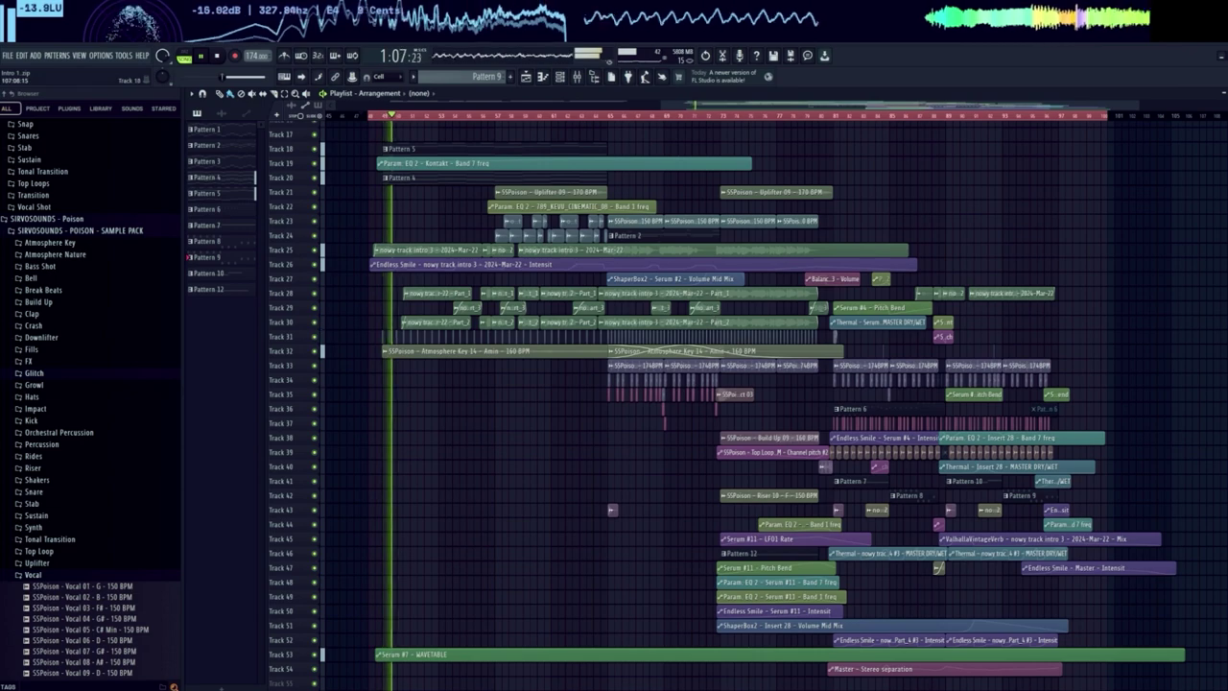
- Play the full arrangement through the intro while examining its pattern, vocal and atmosphere layers in the playlist
scroll(592, 369, "up", 3)
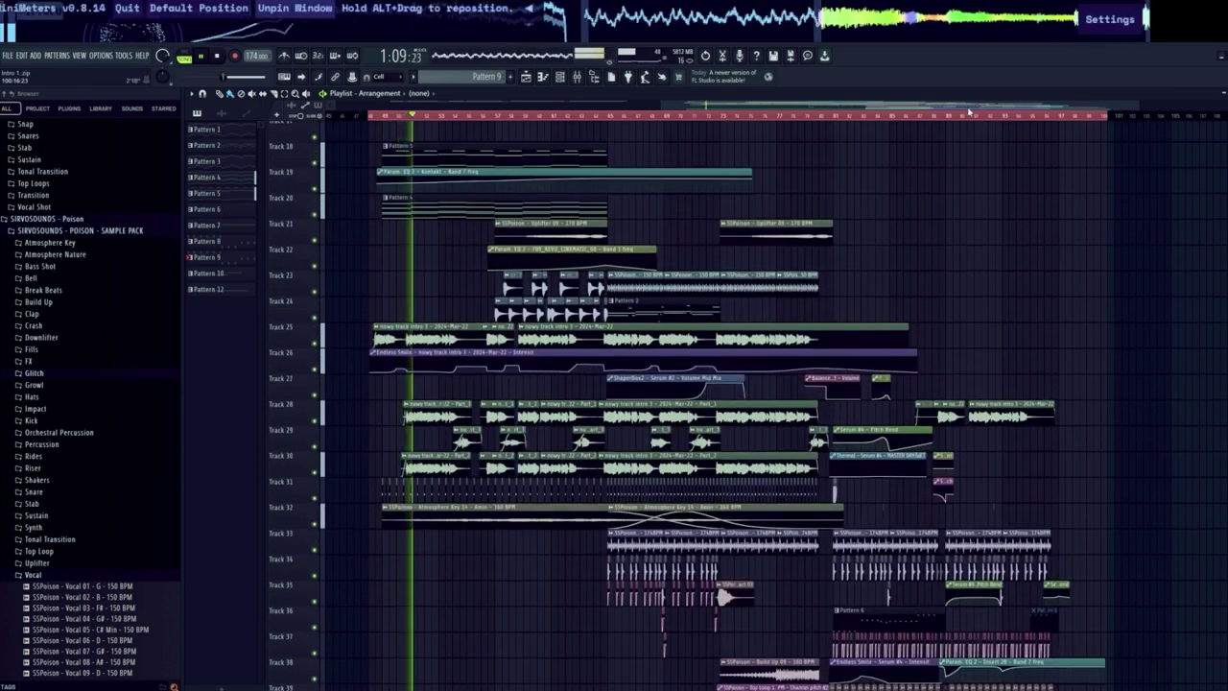
scroll(748, 225, "down", 1)
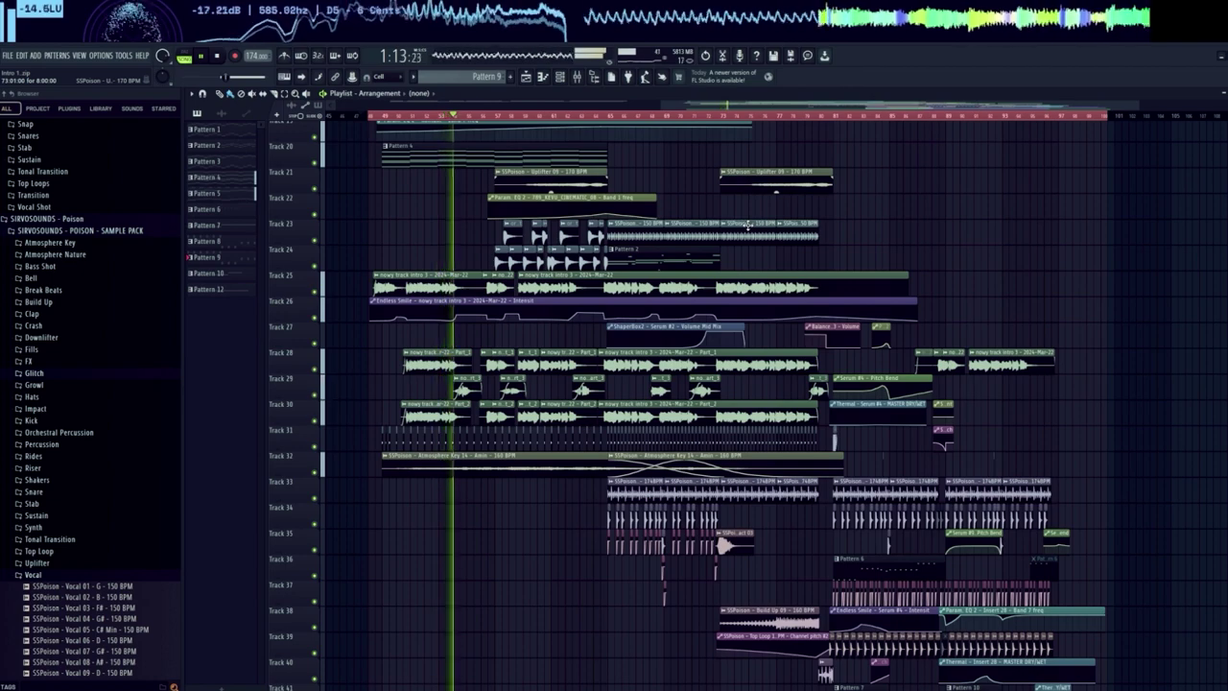
scroll(773, 254, "down", 2)
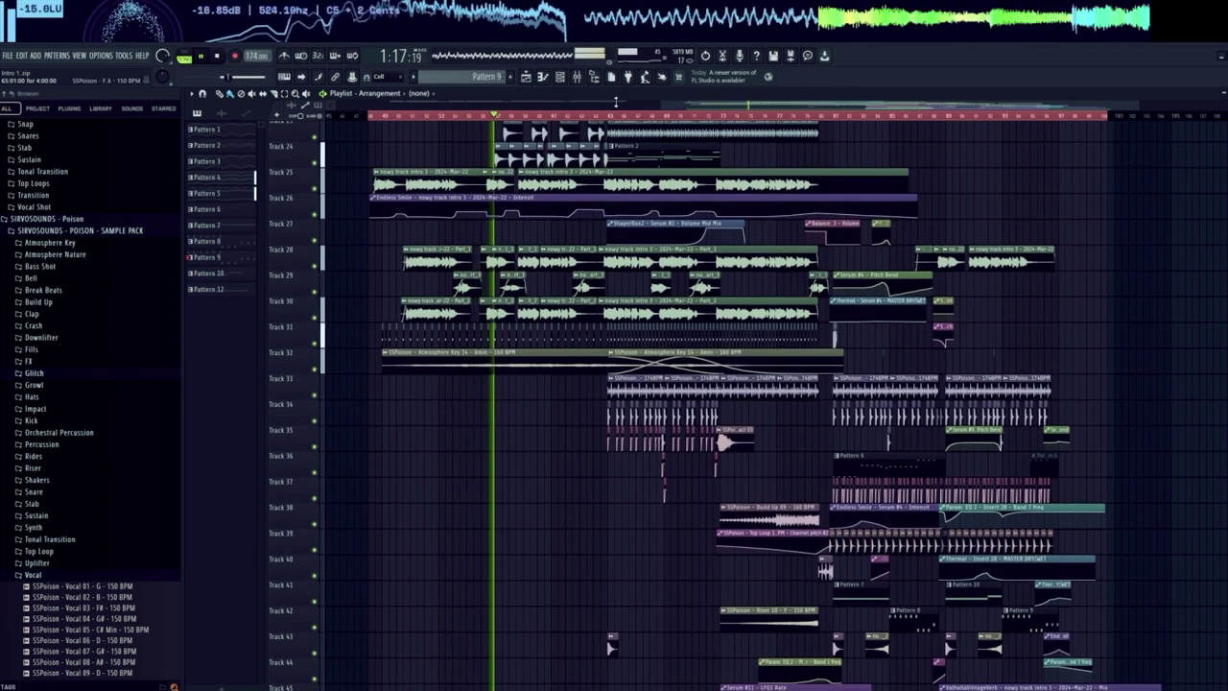
scroll(1128, 120, "up", 5)
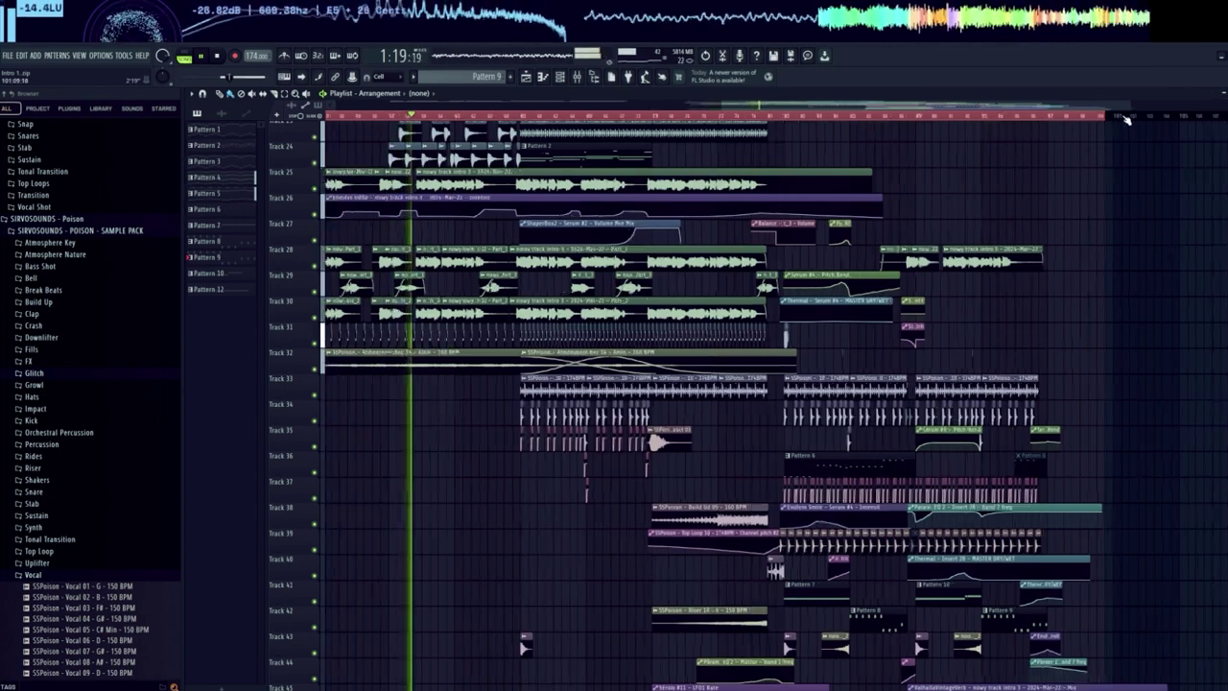
scroll(1127, 120, "down", 6)
scroll(1127, 120, "up", 2)
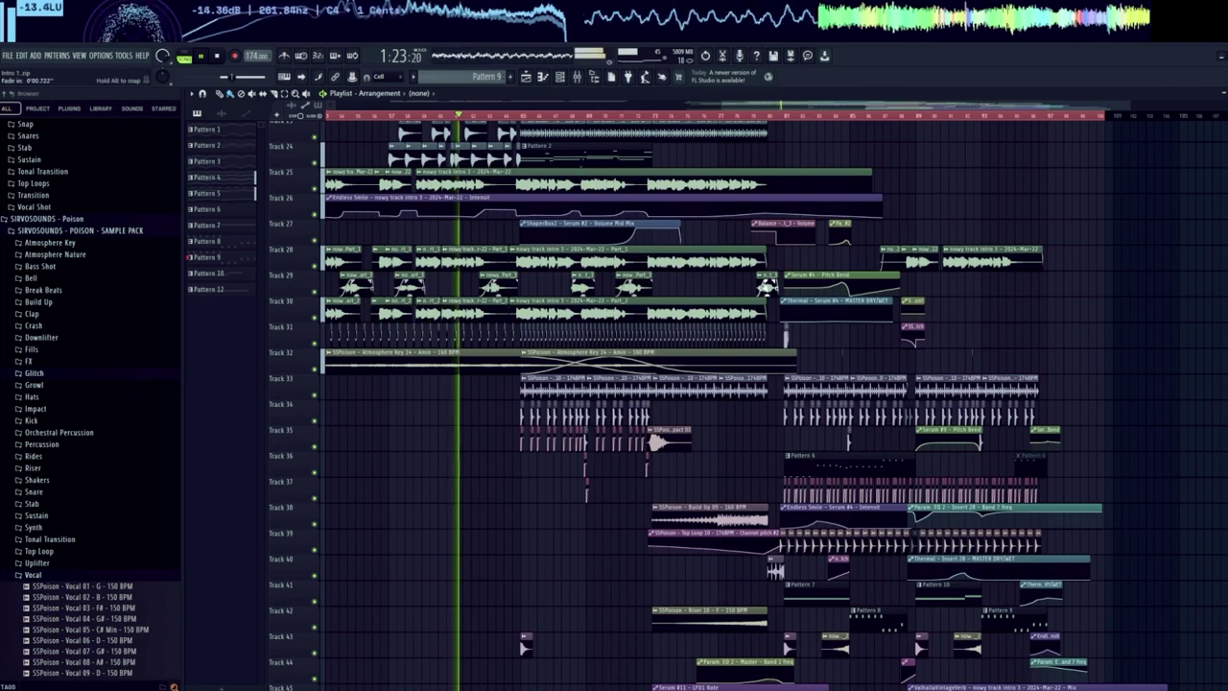
- Continue the full playback through the build and into the drop, following all tracks in a wide playlist view
left_click_drag(604, 489, 660, 620)
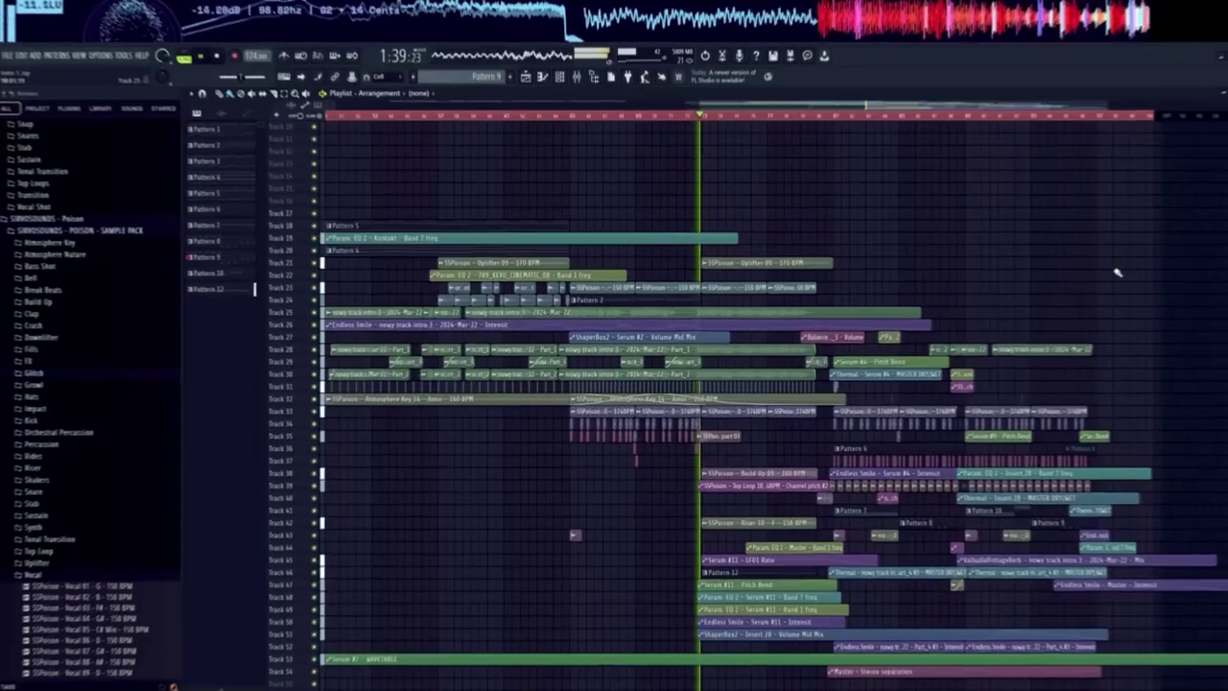
scroll(1001, 357, "down", 3)
left_click_drag(1135, 213, 898, 180)
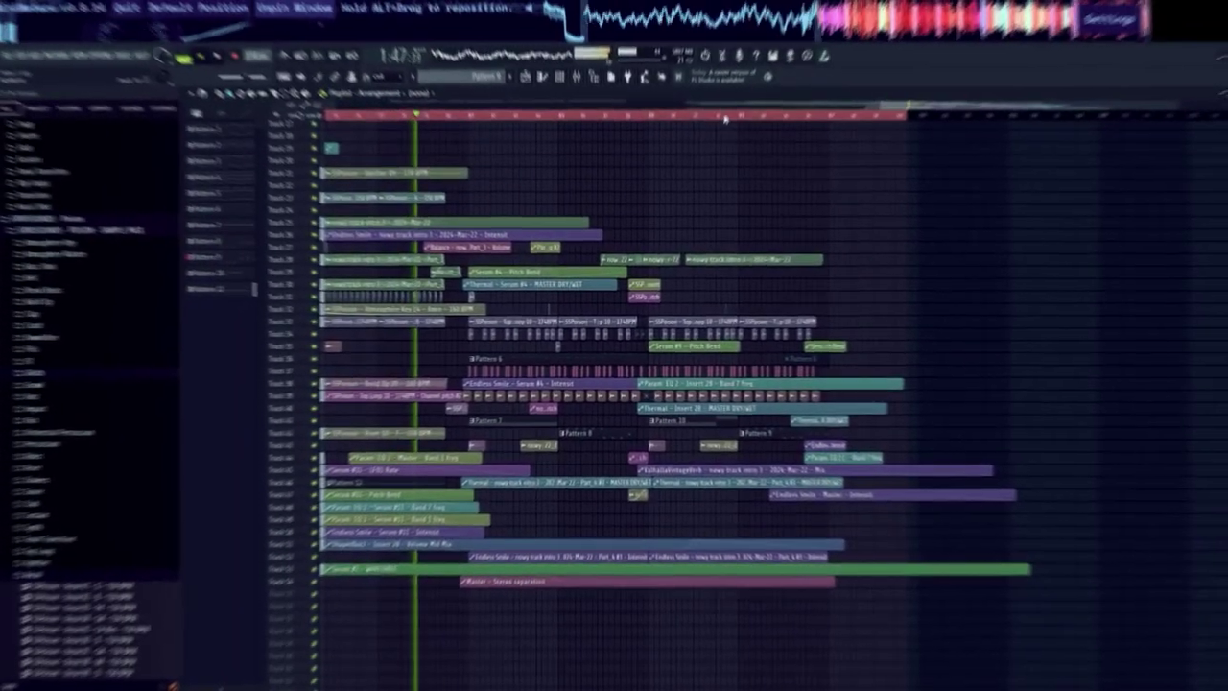
left_click_drag(578, 445, 679, 446)
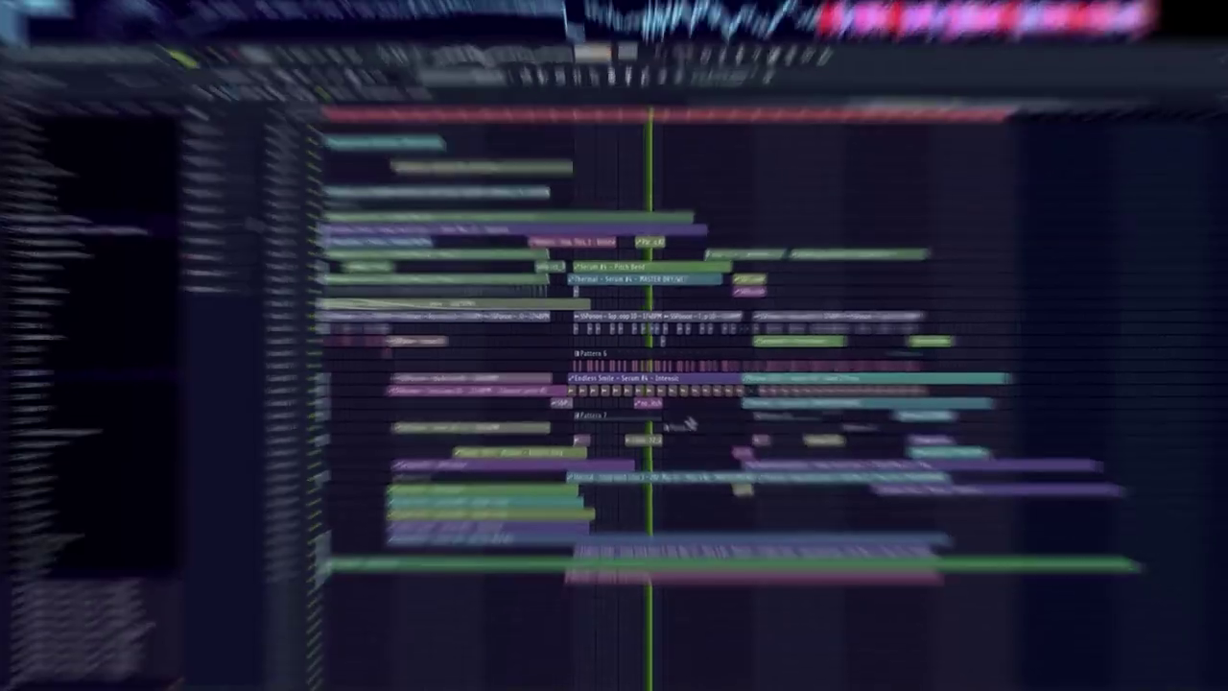
scroll(734, 463, "up", 3)
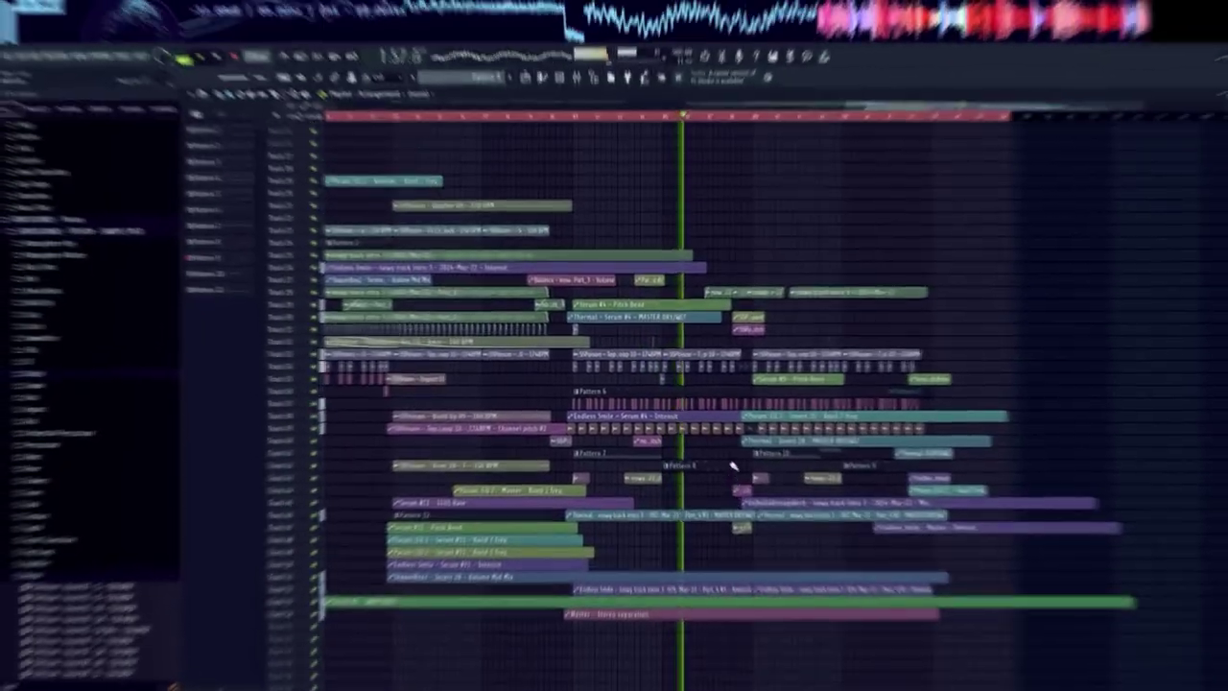